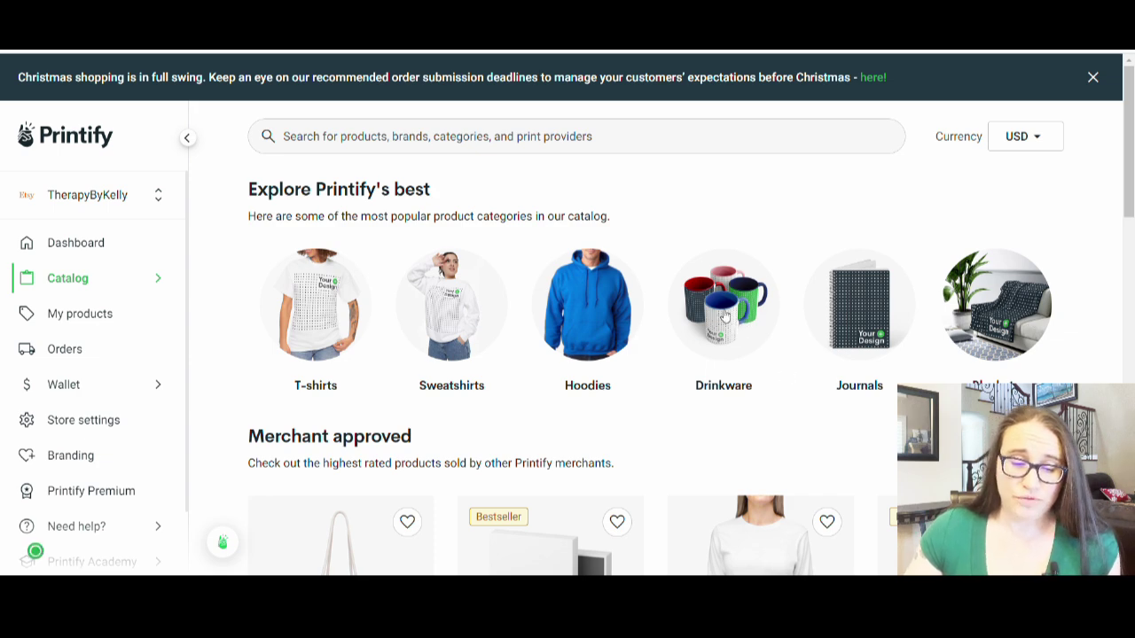
- Expand Home & Living in the catalog menu to list Mugs, Glassware and Bottles & Tumblers
left_click(160, 283)
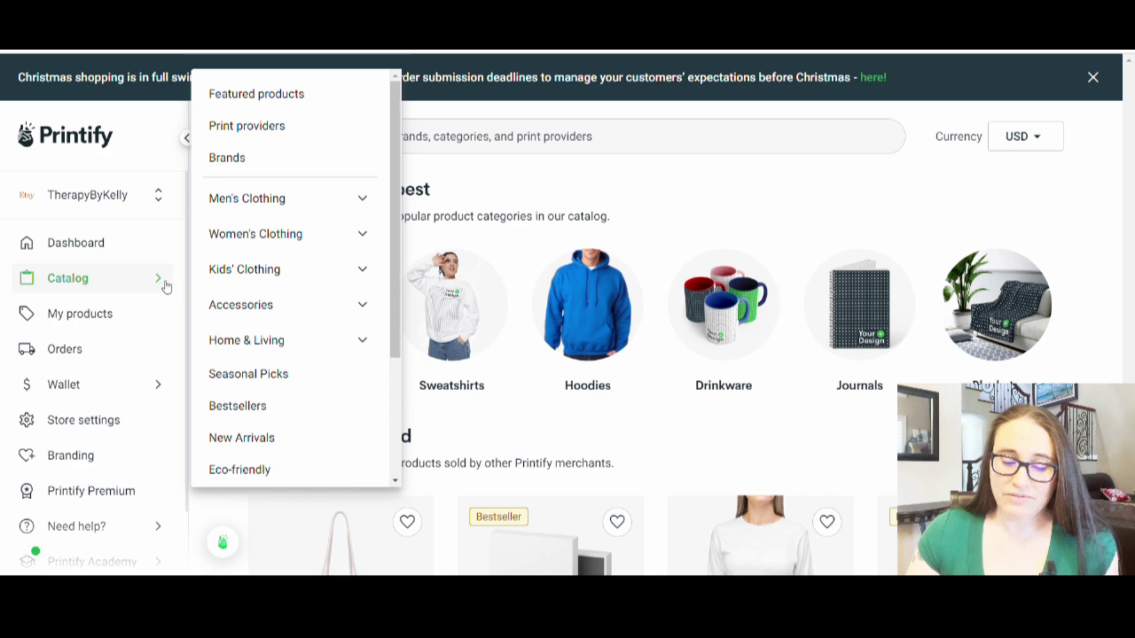
left_click(358, 337)
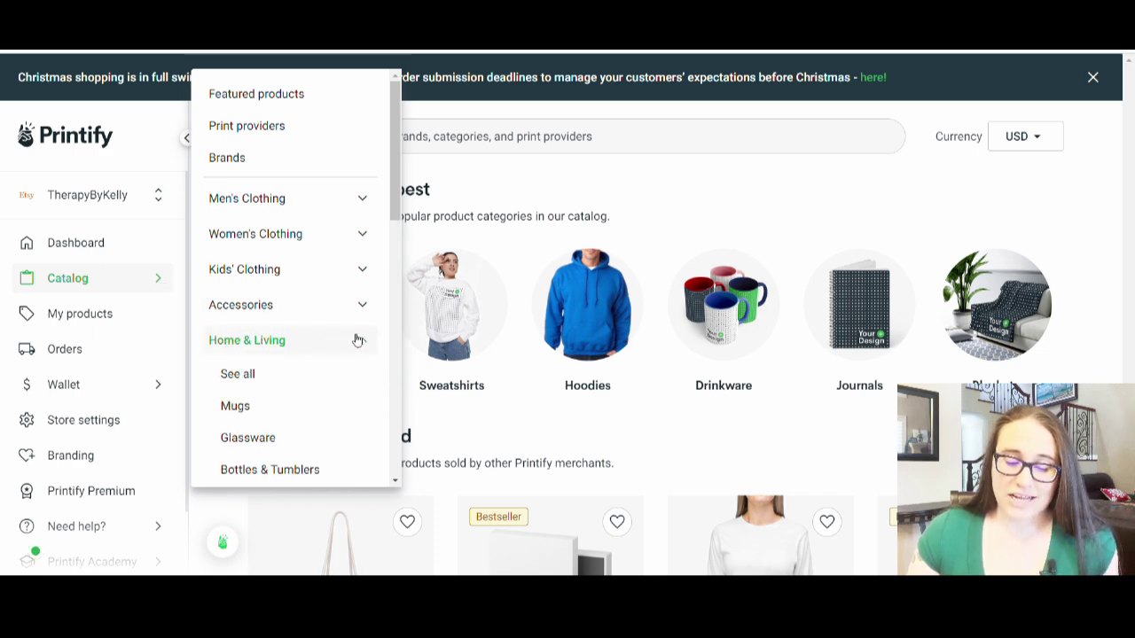
- Open Glassware for the USA market and compare glasses like the 16oz Pint Glass from USD 11.87
left_click(255, 438)
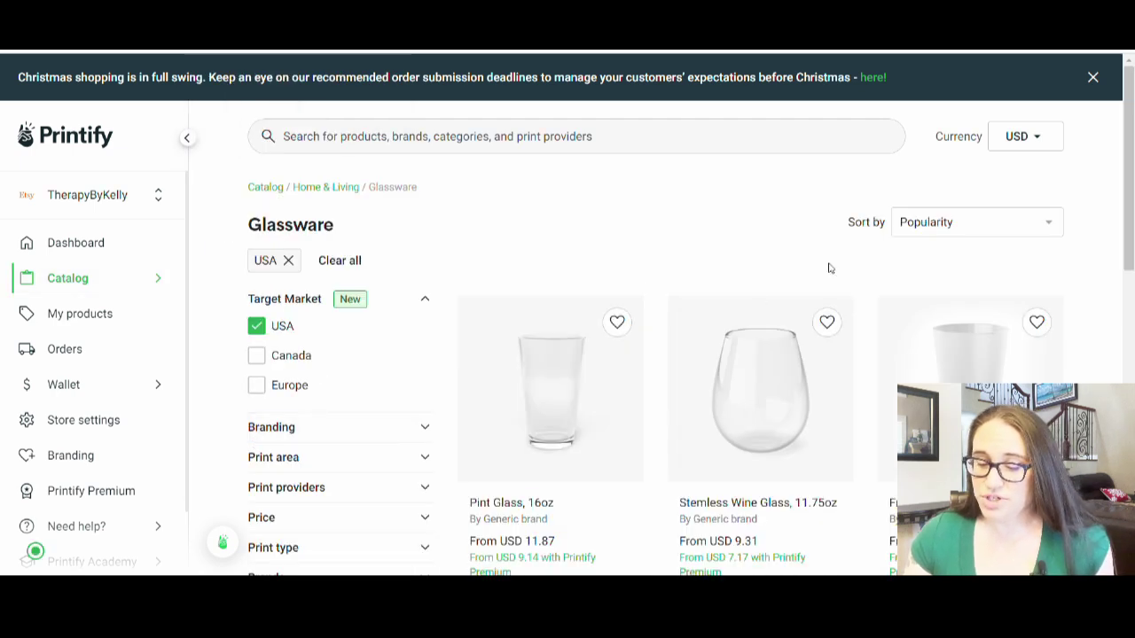
scroll(829, 268, "down", 1)
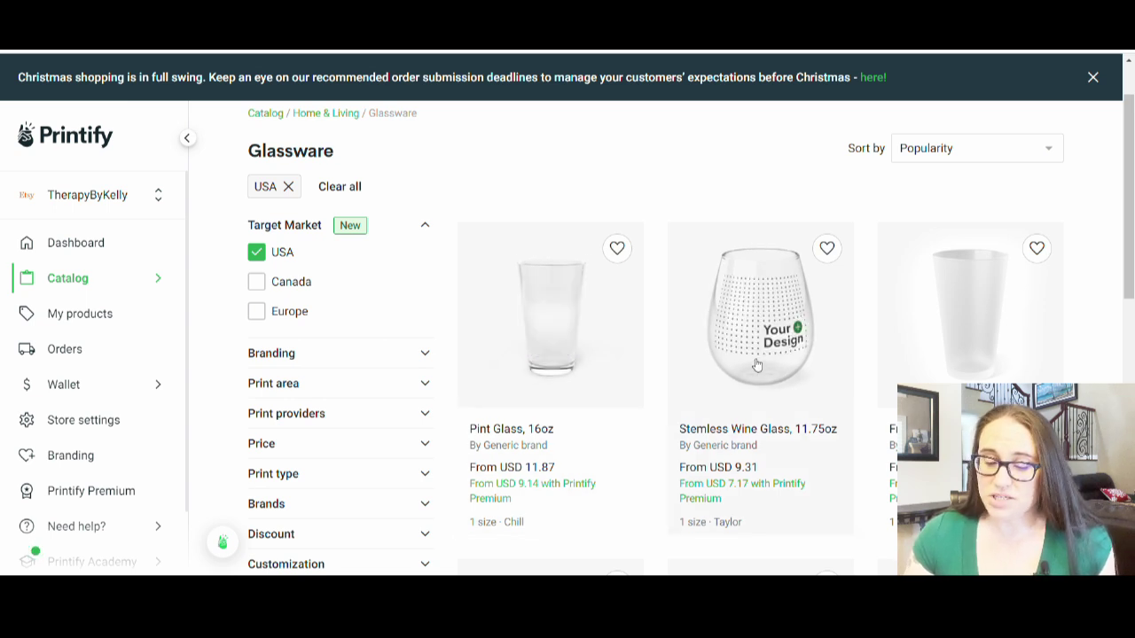
scroll(851, 354, "down", 1)
scroll(887, 292, "down", 2)
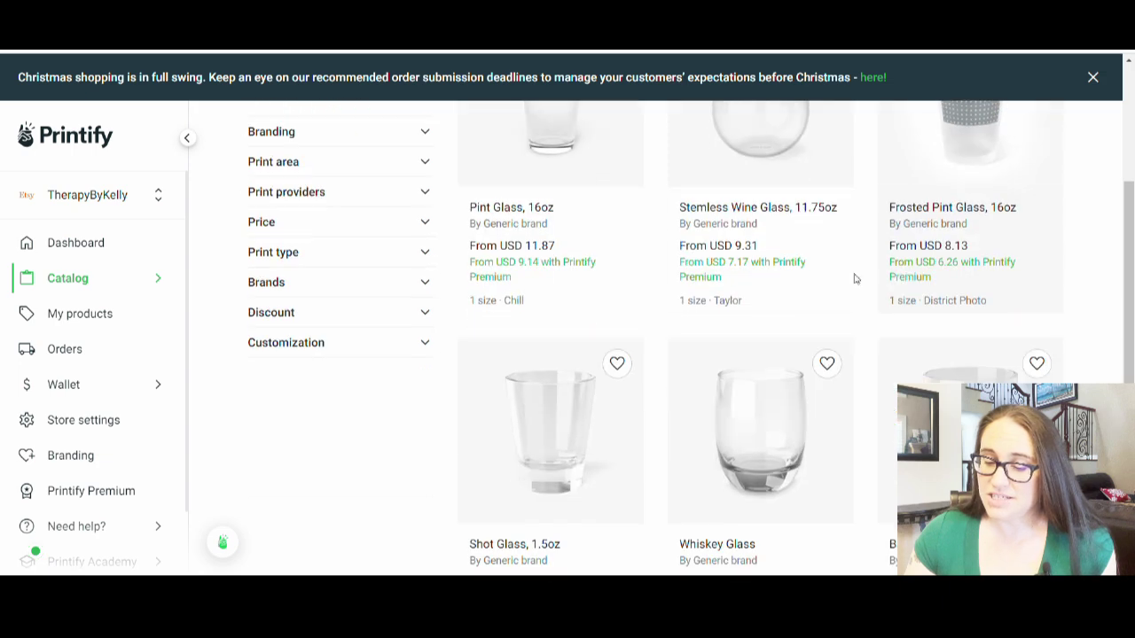
scroll(854, 279, "down", 1)
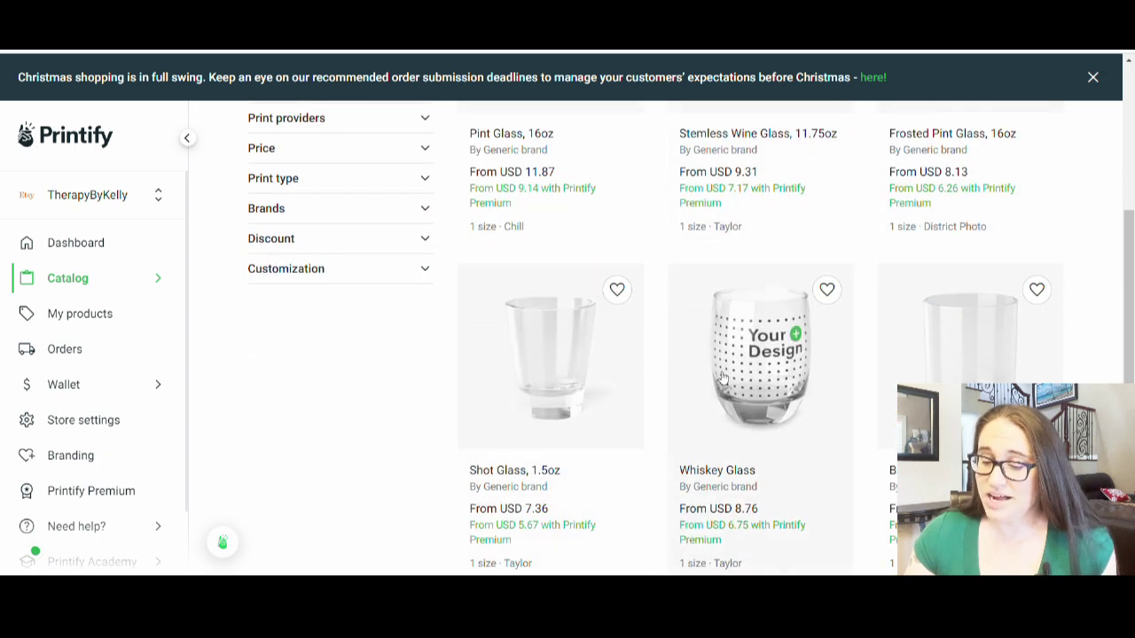
scroll(926, 301, "down", 3)
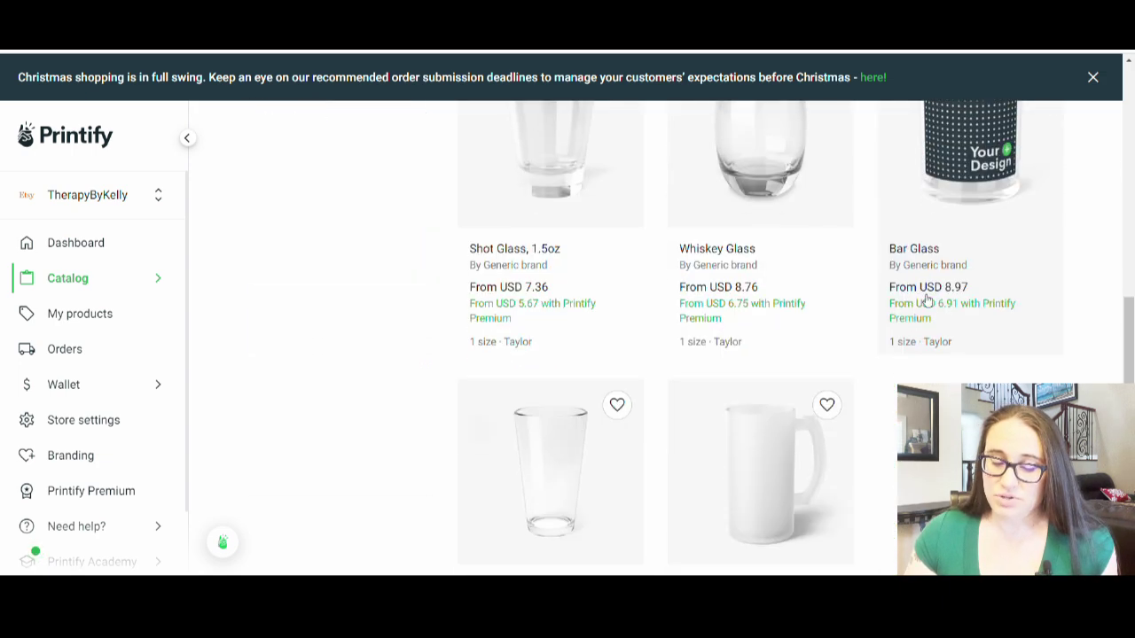
scroll(621, 266, "down", 1)
scroll(532, 381, "down", 1)
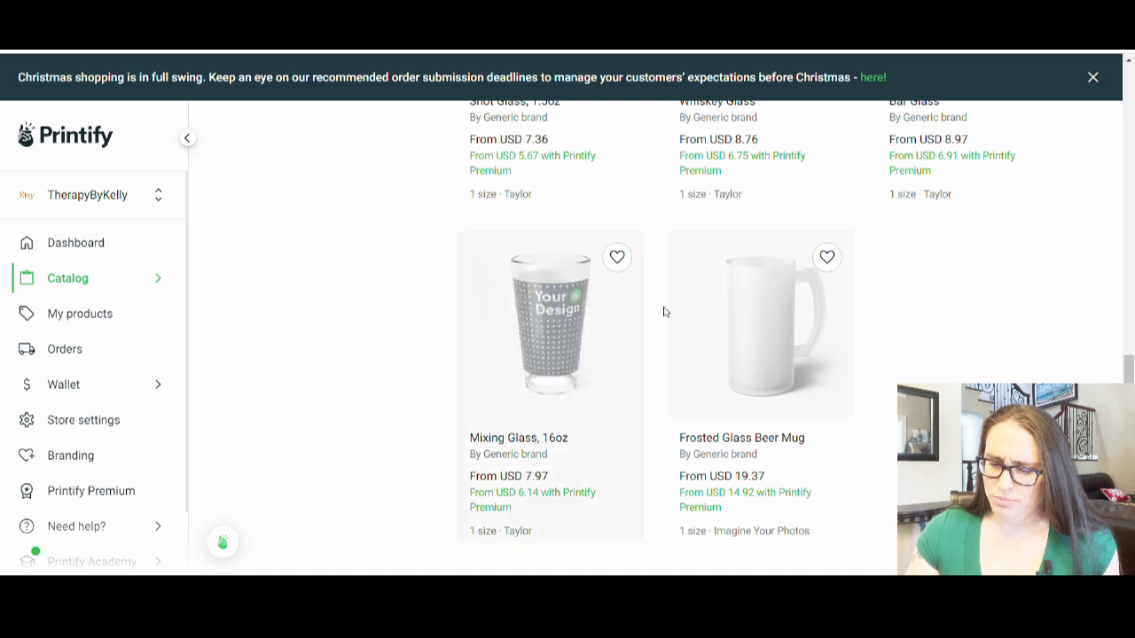
scroll(820, 334, "down", 1)
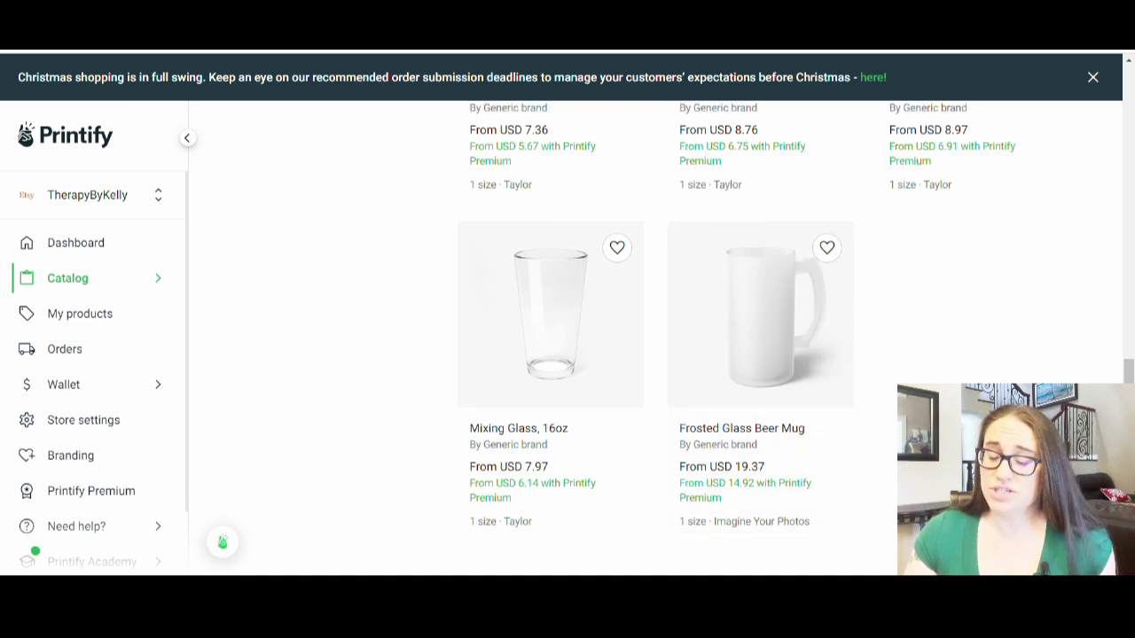
scroll(832, 450, "up", 5)
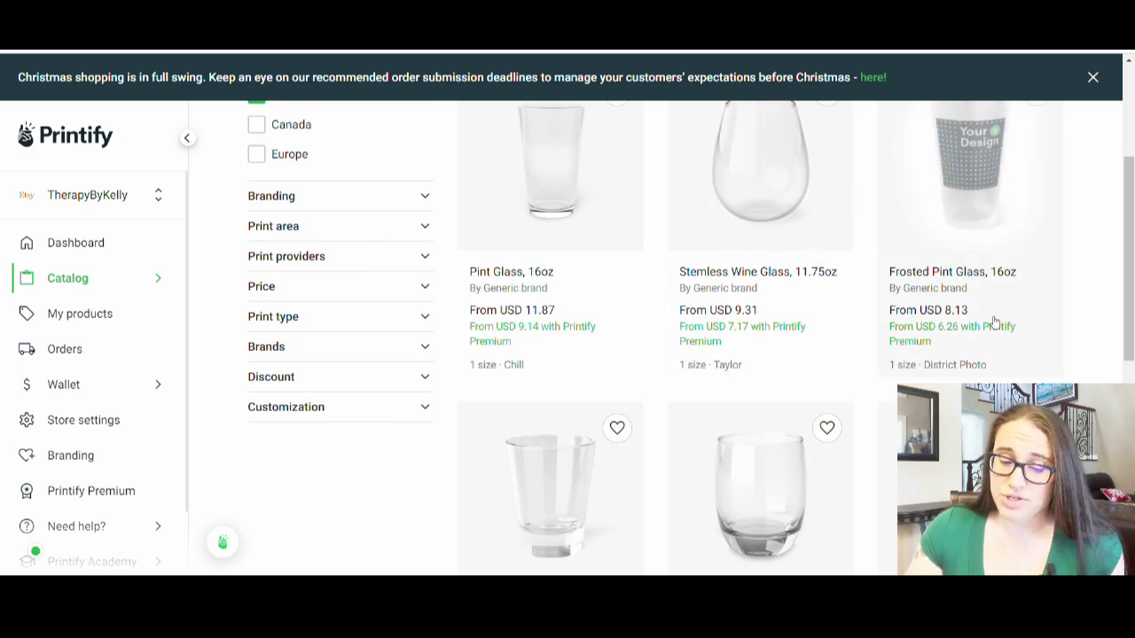
scroll(631, 264, "up", 1)
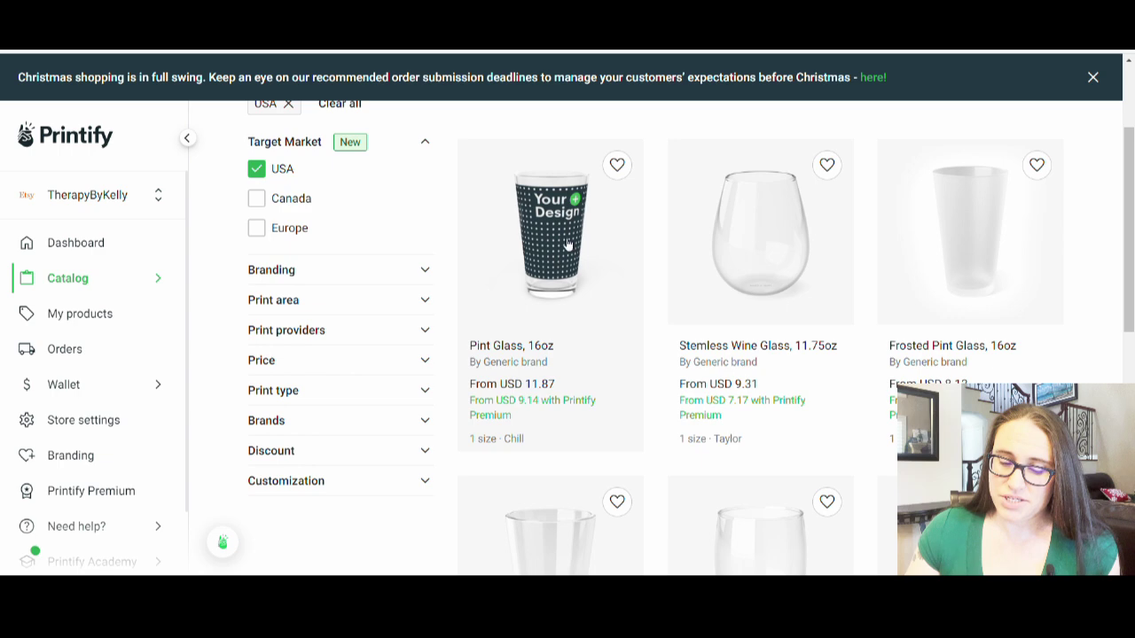
scroll(570, 222, "down", 3)
scroll(576, 354, "down", 3)
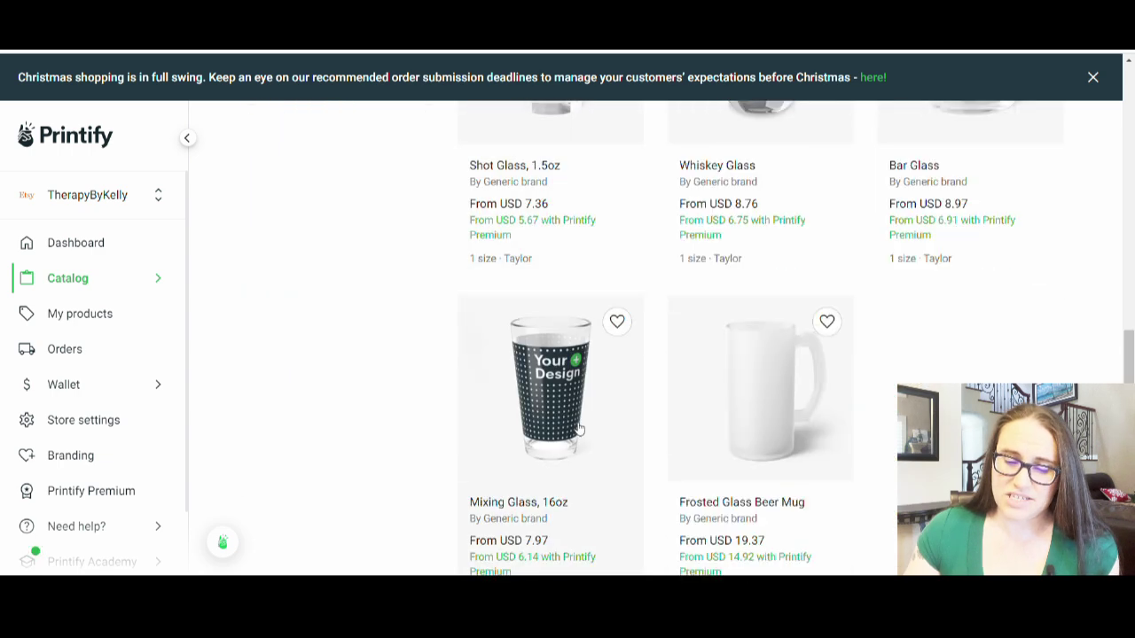
scroll(572, 421, "up", 5)
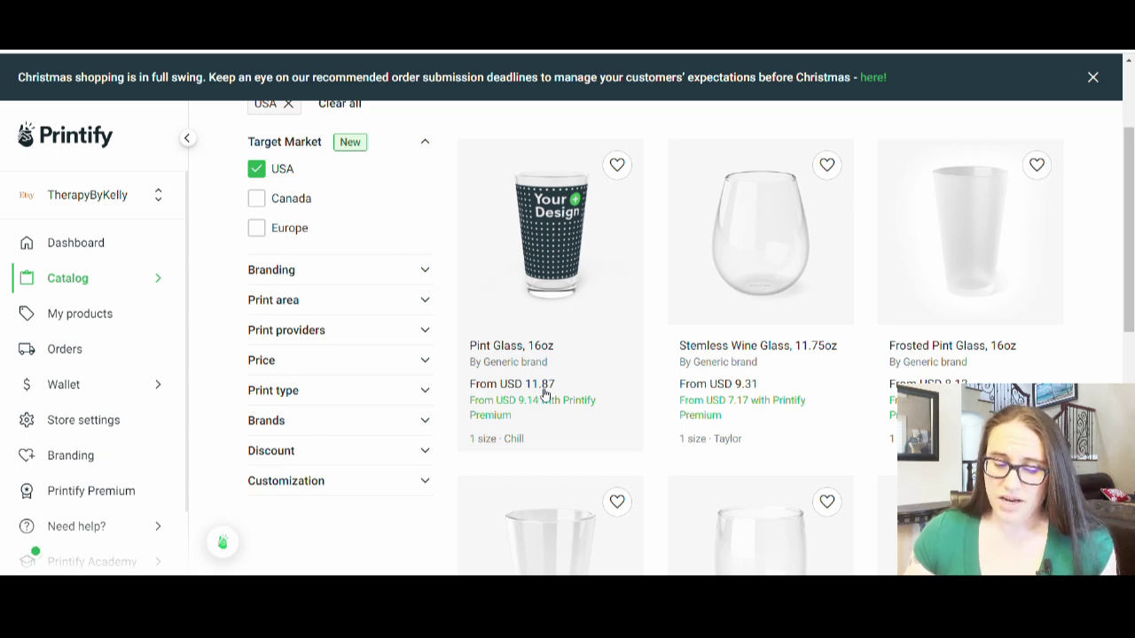
- Scroll the Glassware products to find the Mixing Glass, 16oz from USD 7.97
scroll(551, 397, "down", 2)
scroll(567, 372, "down", 5)
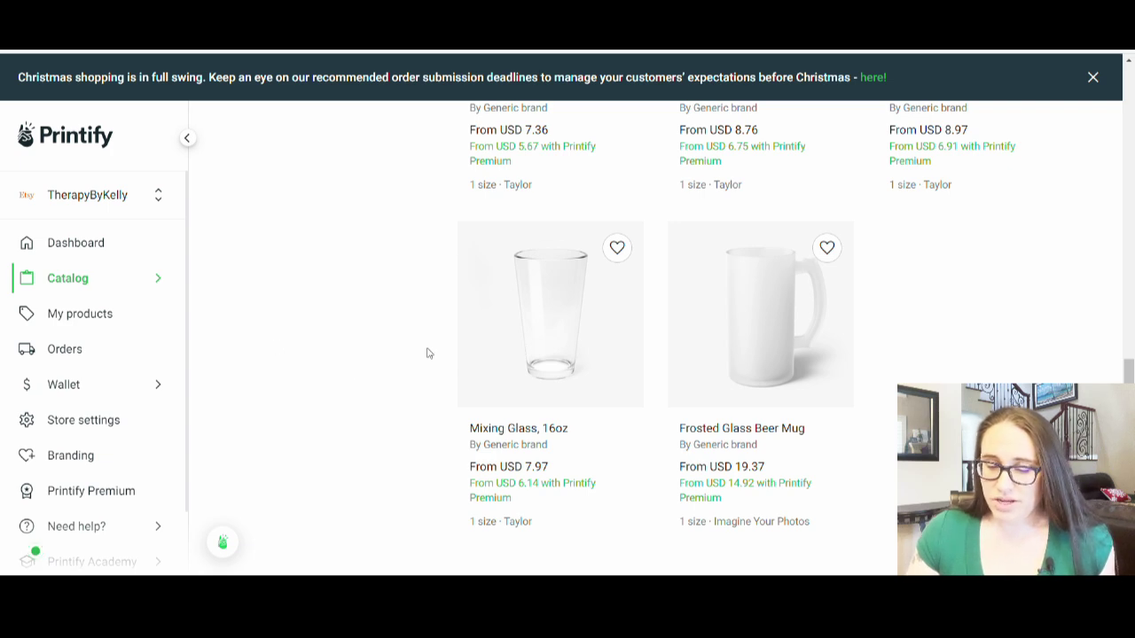
scroll(398, 390, "up", 1)
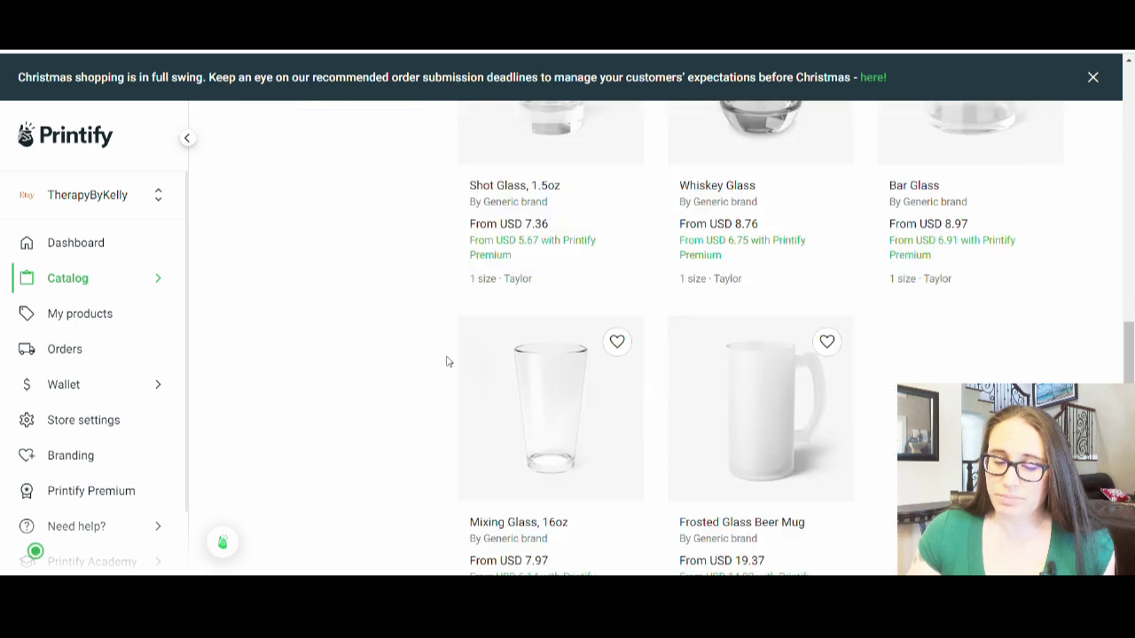
scroll(452, 377, "down", 1)
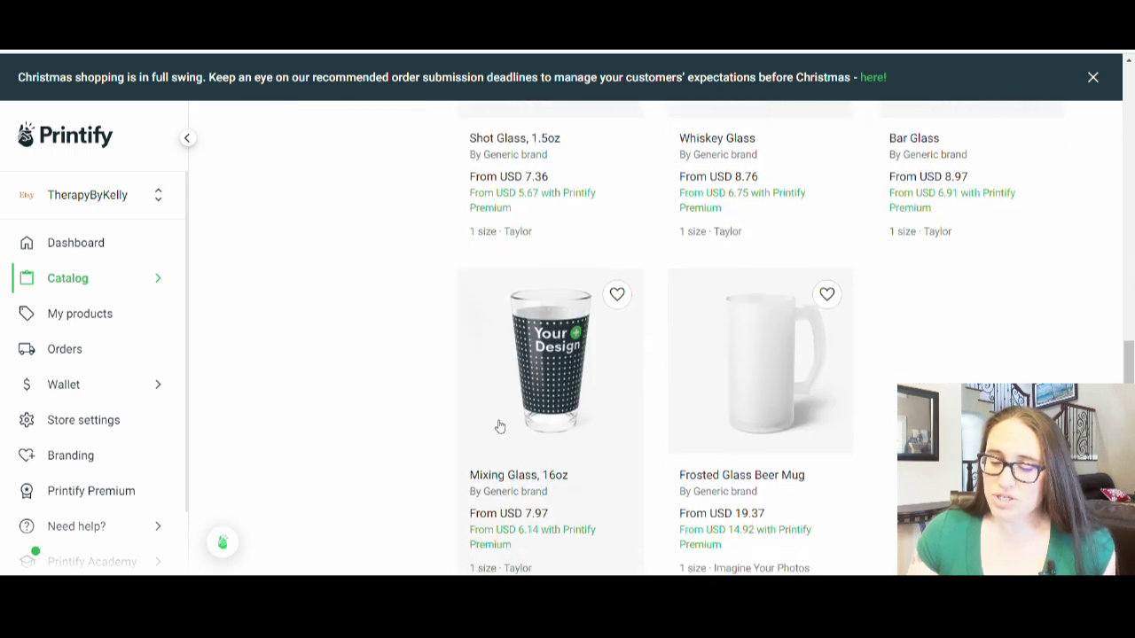
scroll(798, 399, "up", 1)
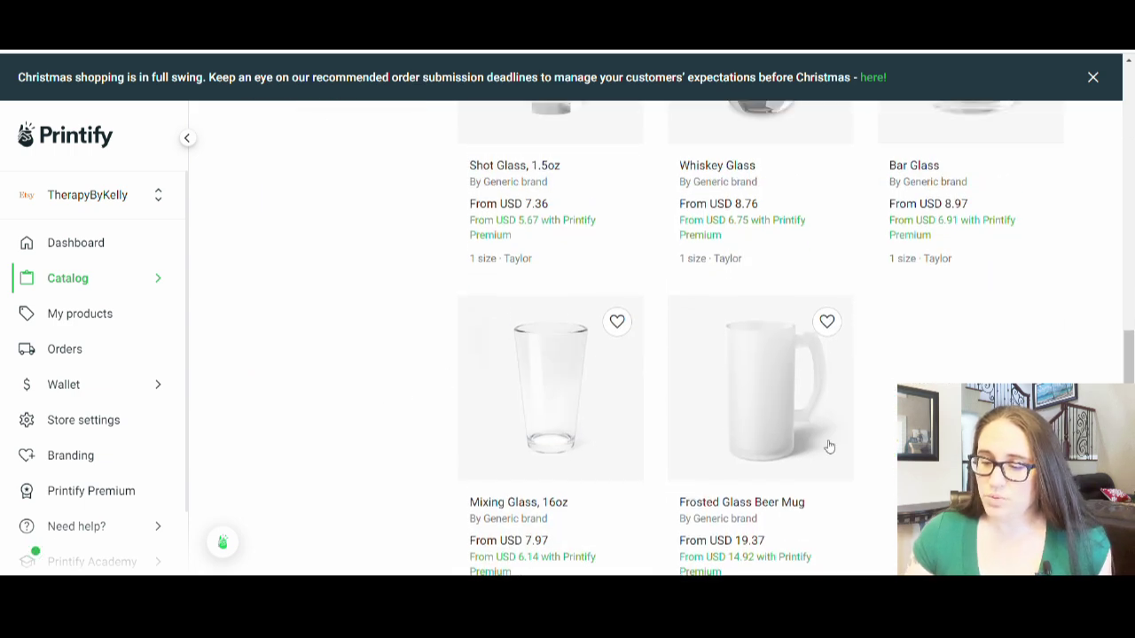
scroll(887, 439, "up", 2)
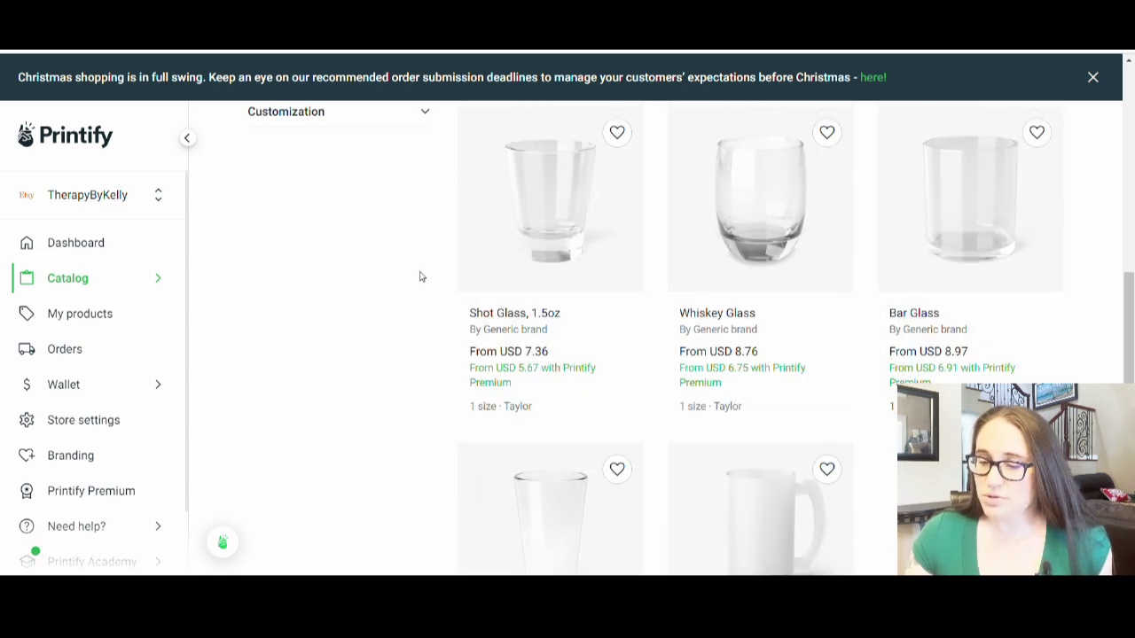
scroll(1058, 268, "up", 5)
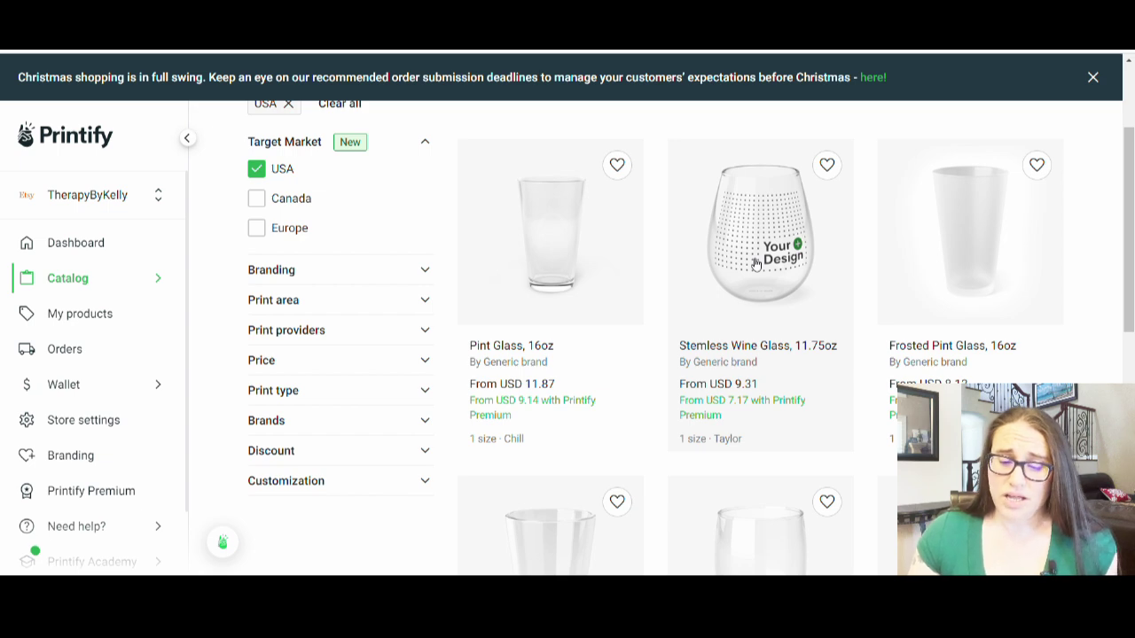
scroll(641, 250, "down", 8)
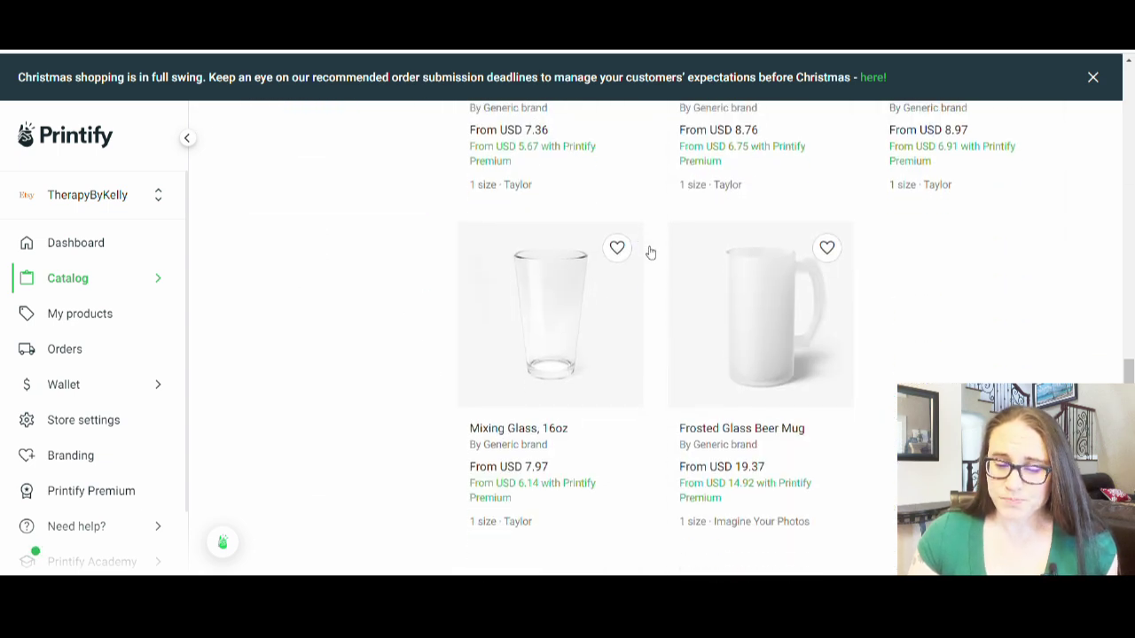
left_click(545, 328)
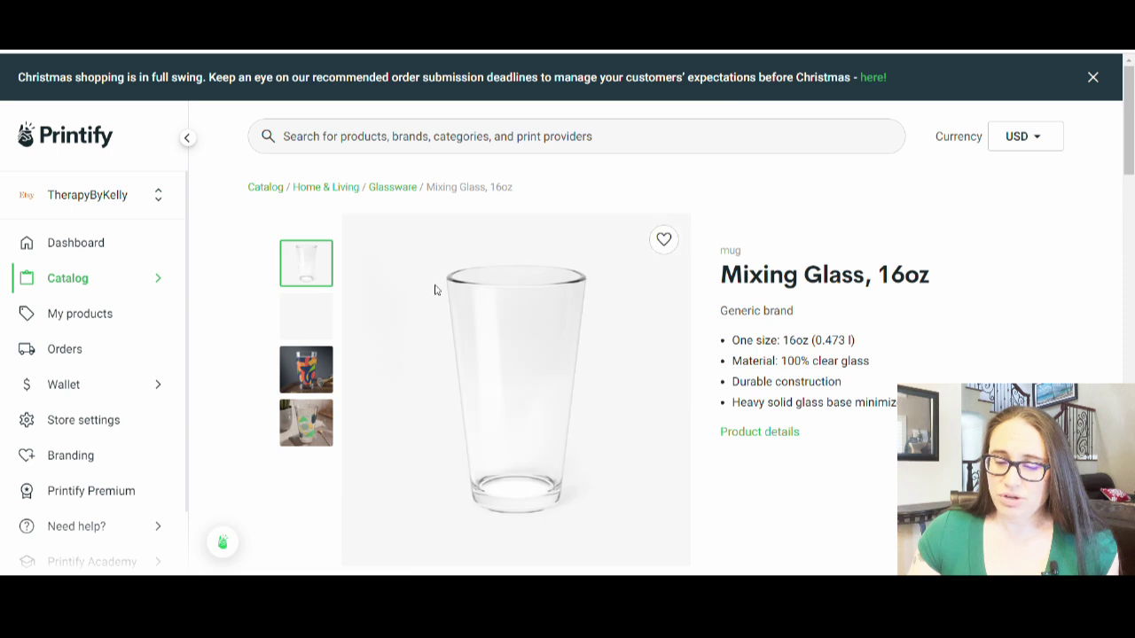
scroll(903, 280, "down", 2)
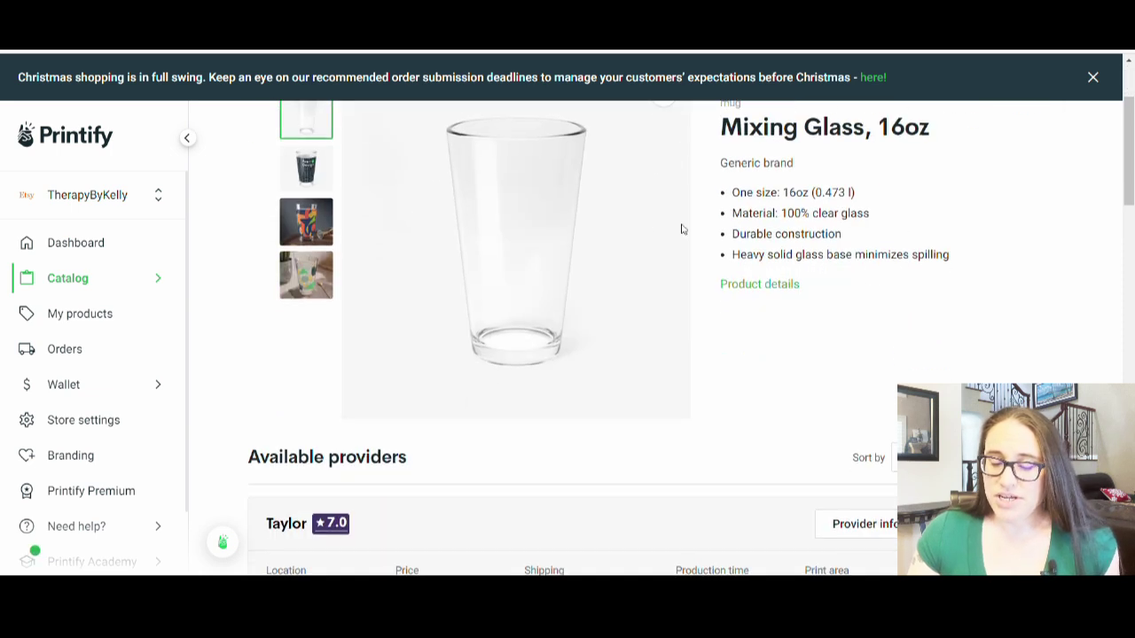
scroll(705, 271, "down", 1)
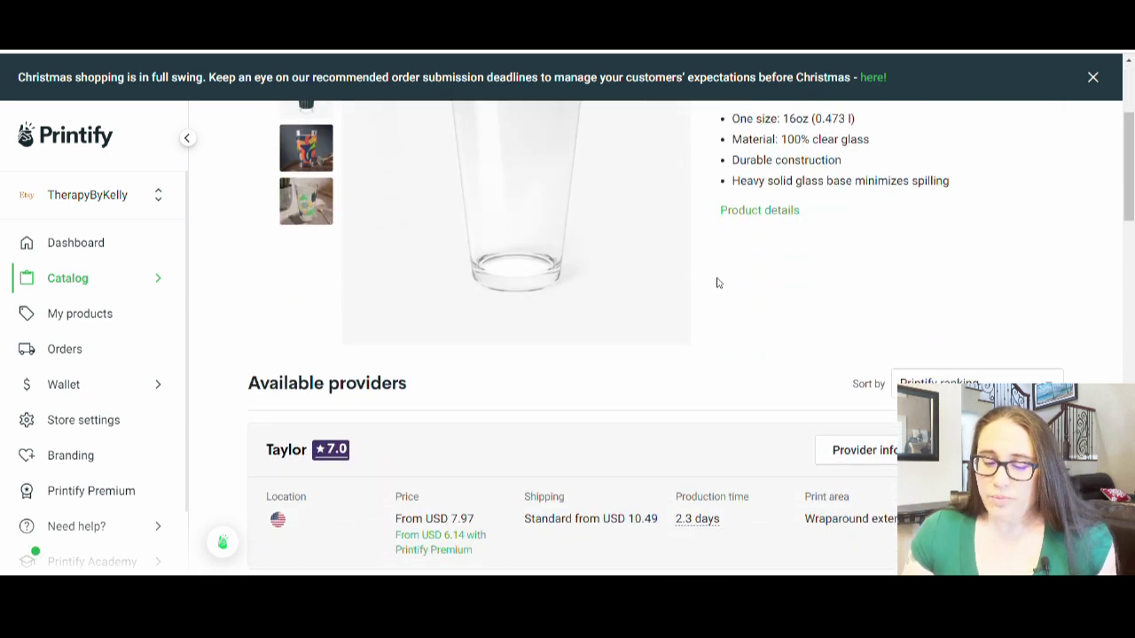
scroll(716, 283, "up", 2)
scroll(734, 278, "down", 4)
scroll(735, 278, "down", 3)
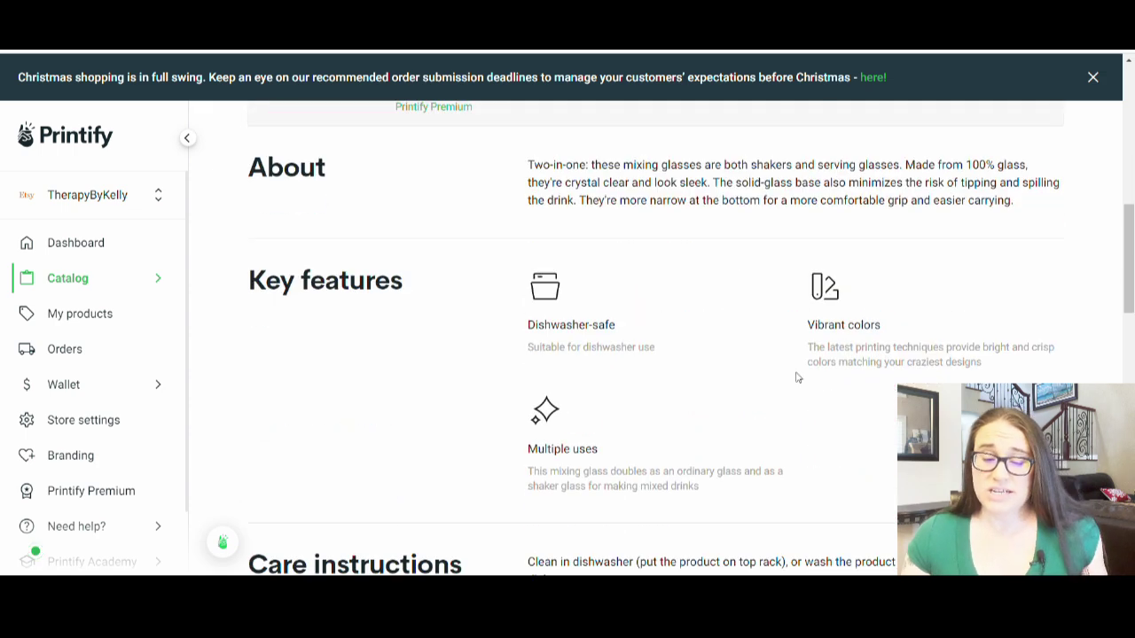
scroll(795, 372, "up", 3)
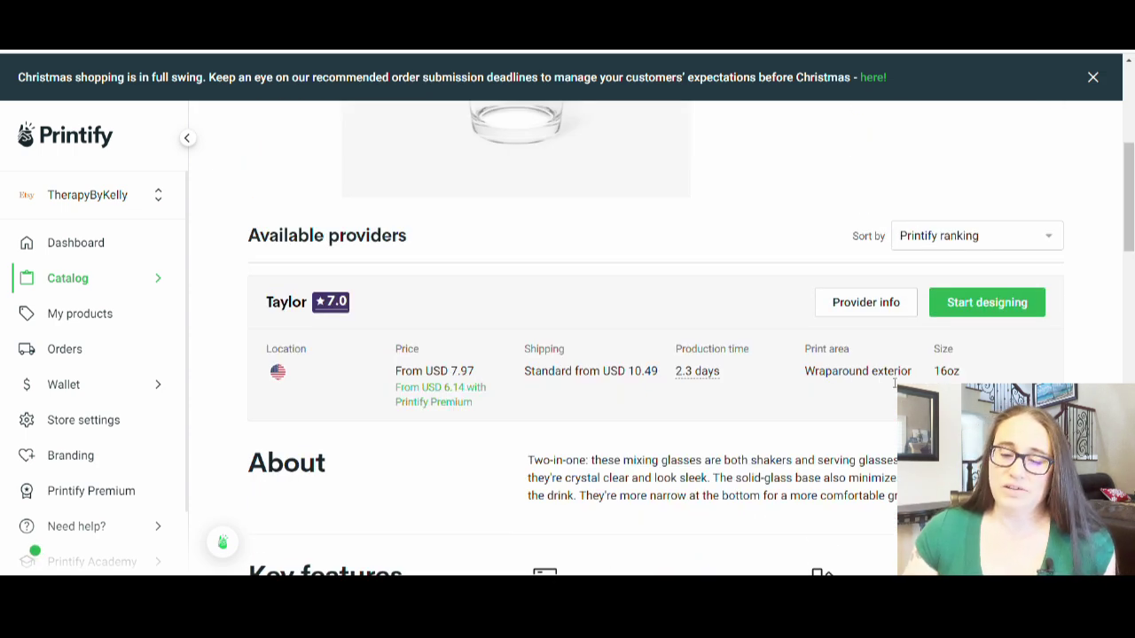
scroll(821, 354, "up", 1)
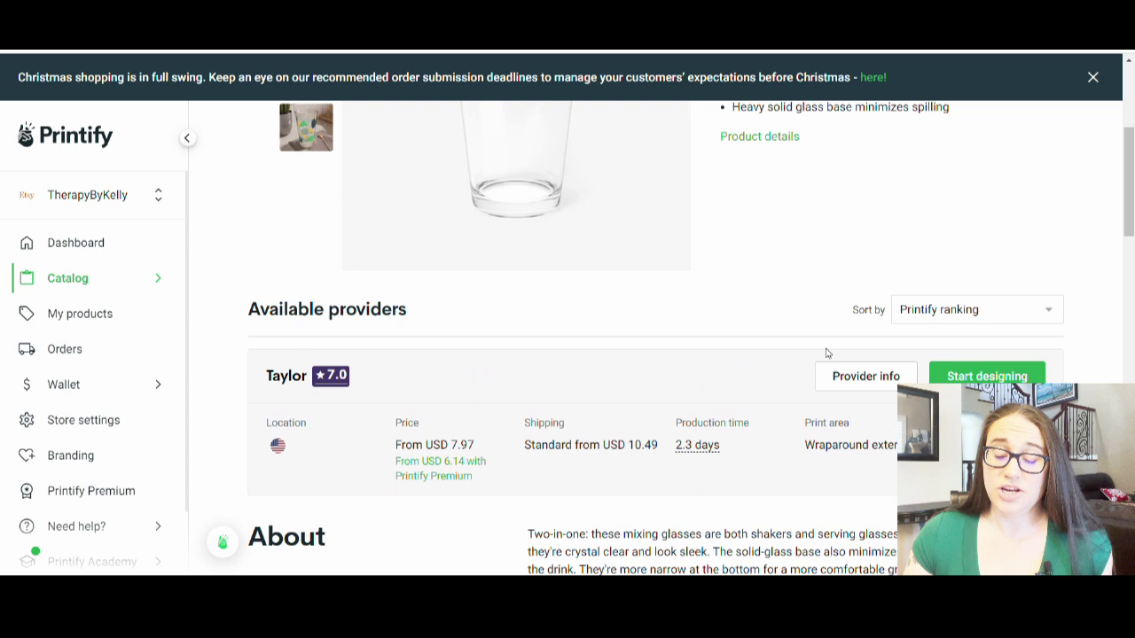
scroll(822, 310, "up", 1)
scroll(817, 311, "up", 2)
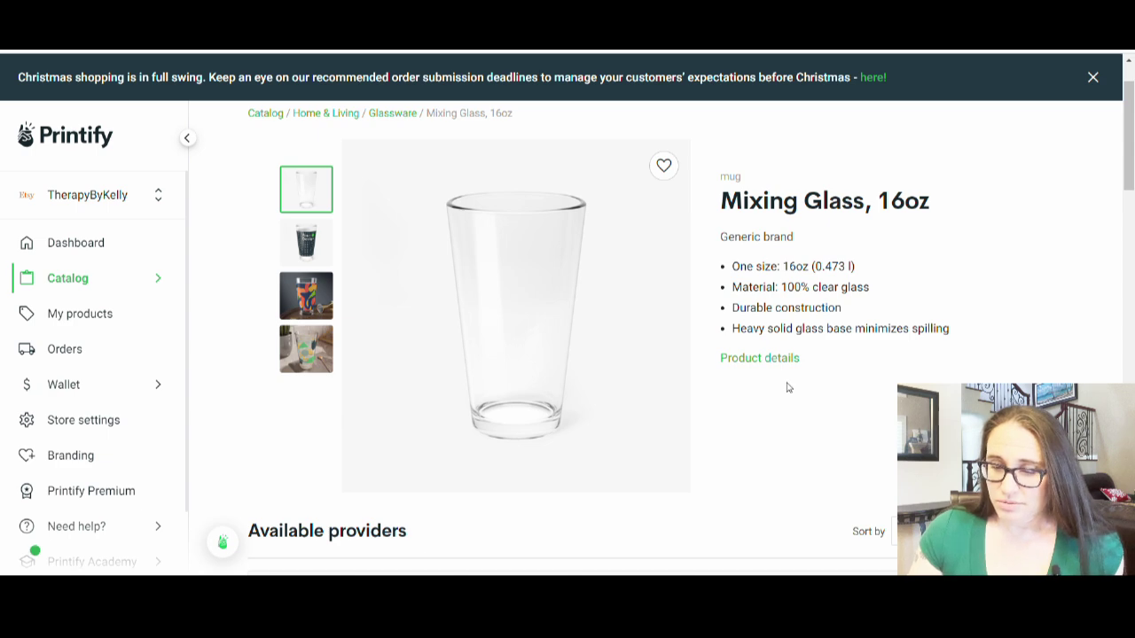
scroll(849, 365, "down", 4)
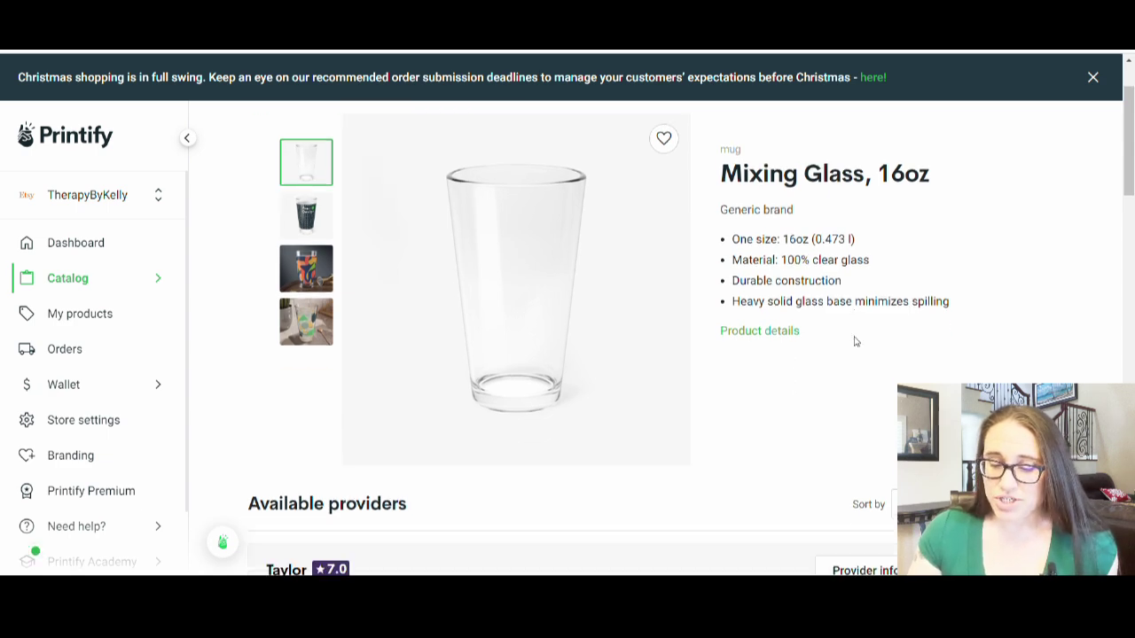
scroll(734, 307, "down", 3)
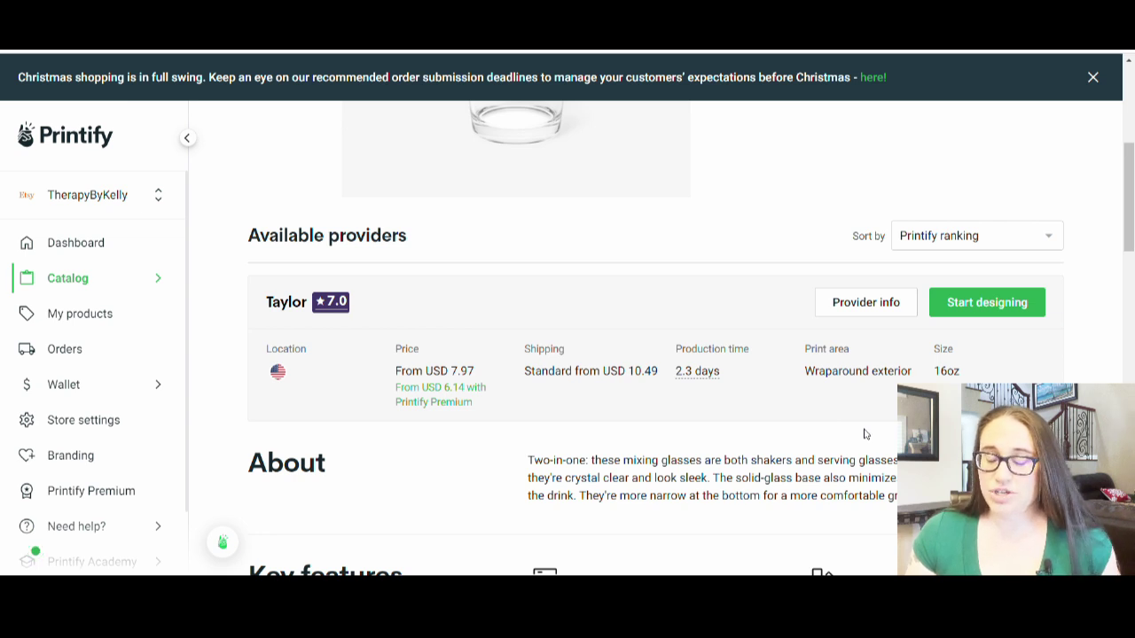
scroll(865, 433, "down", 3)
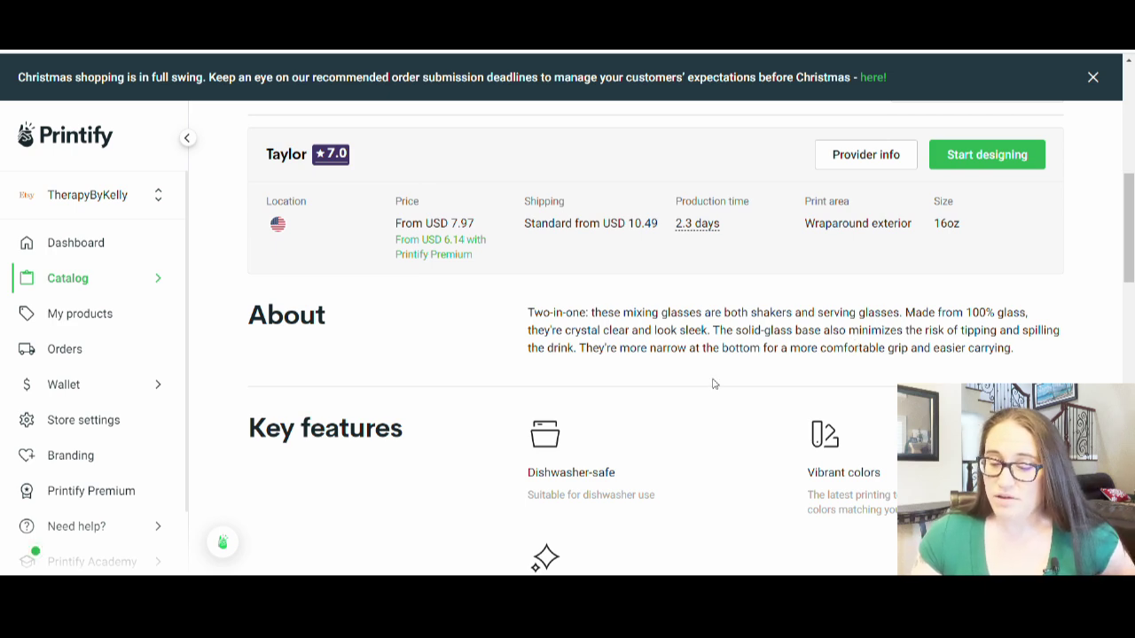
scroll(673, 399, "down", 3)
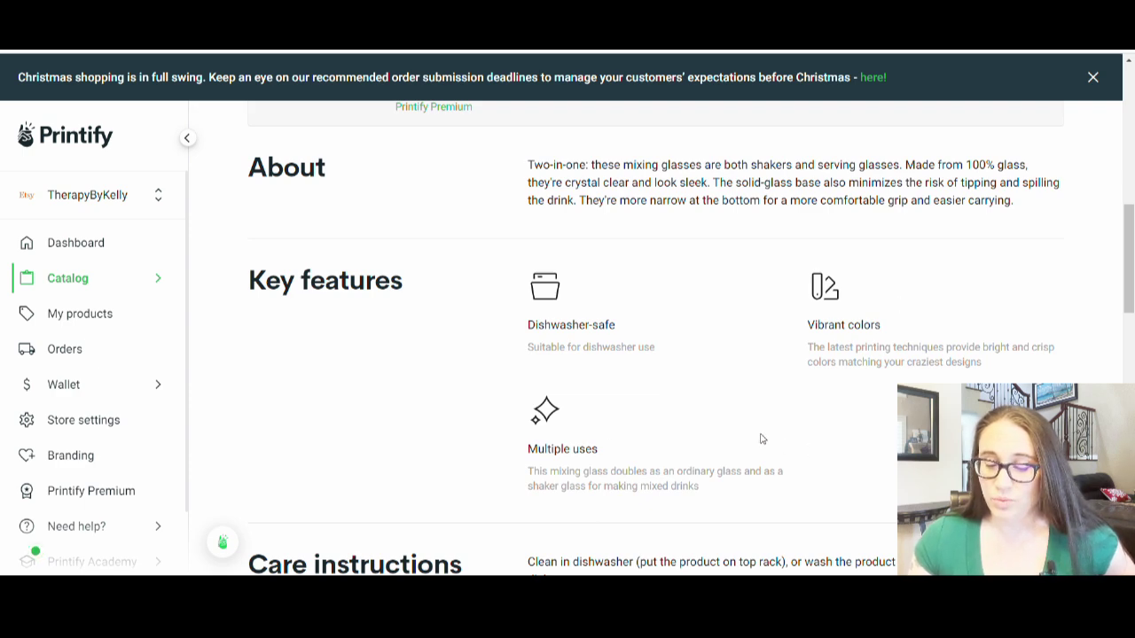
scroll(479, 425, "down", 3)
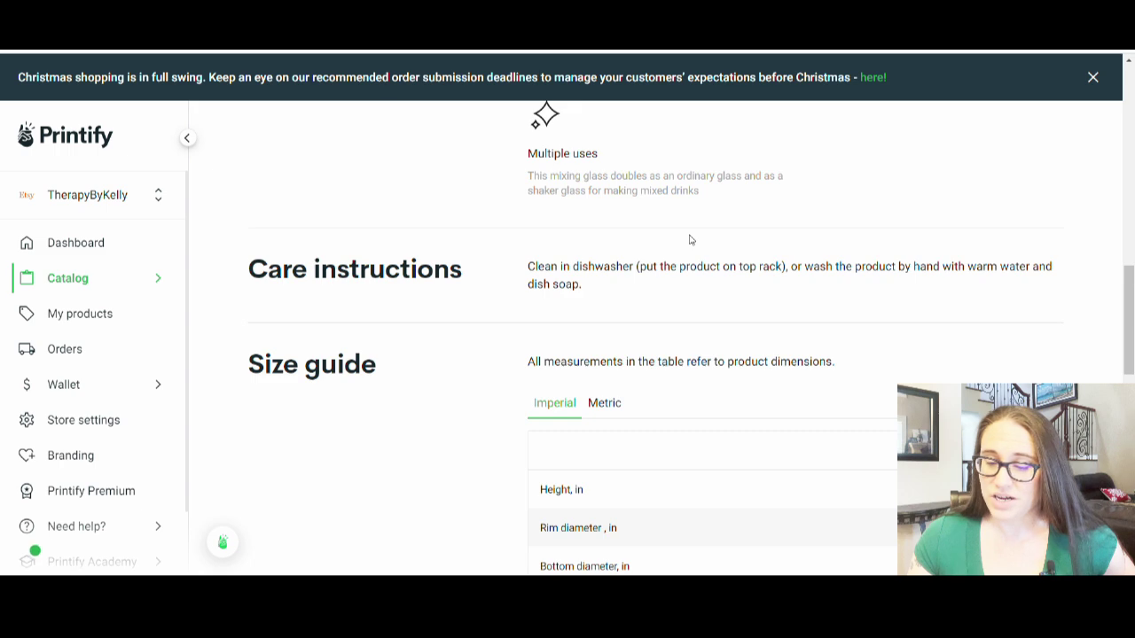
scroll(850, 346, "down", 2)
scroll(812, 387, "up", 3)
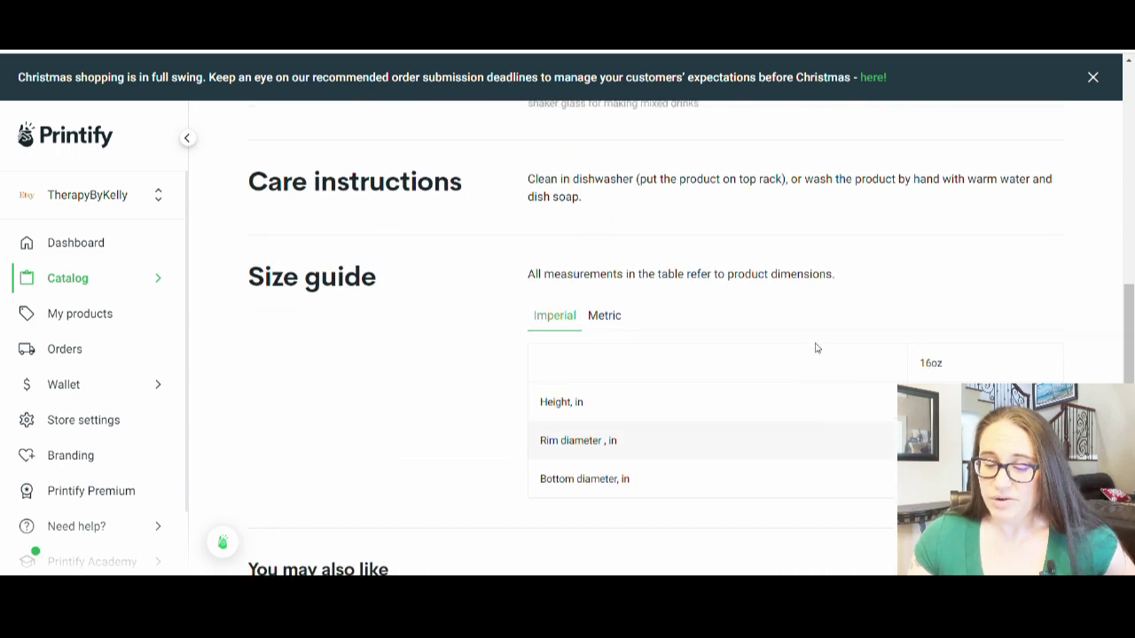
scroll(885, 392, "up", 5)
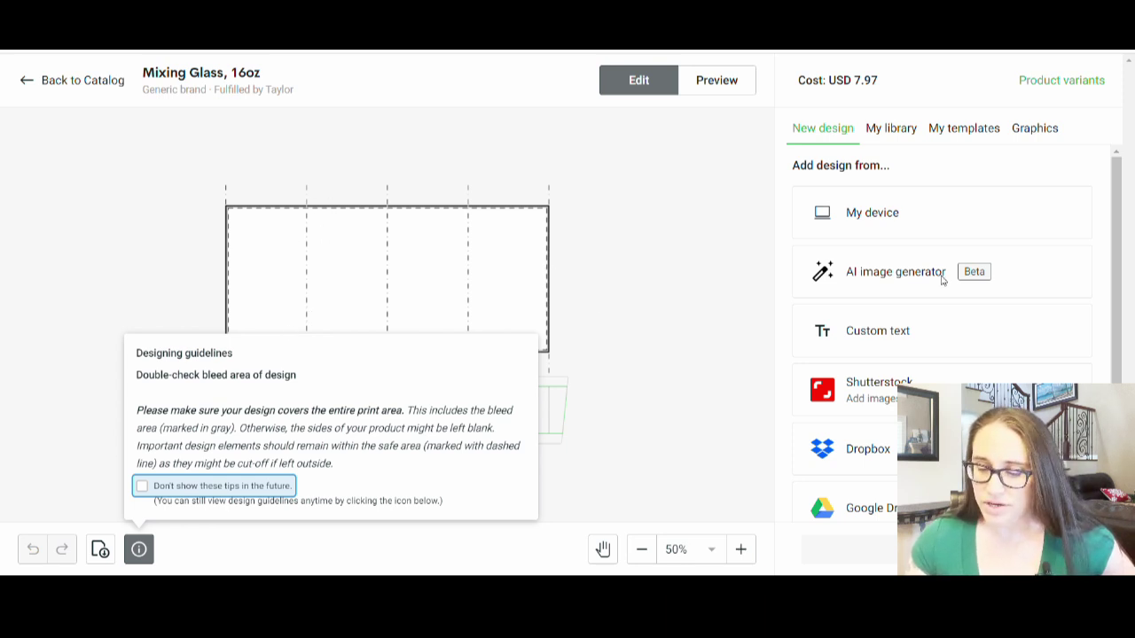
- Dismiss the design guidelines tips on the blank Mixing Glass editor and switch to the Canva design
left_click(720, 349)
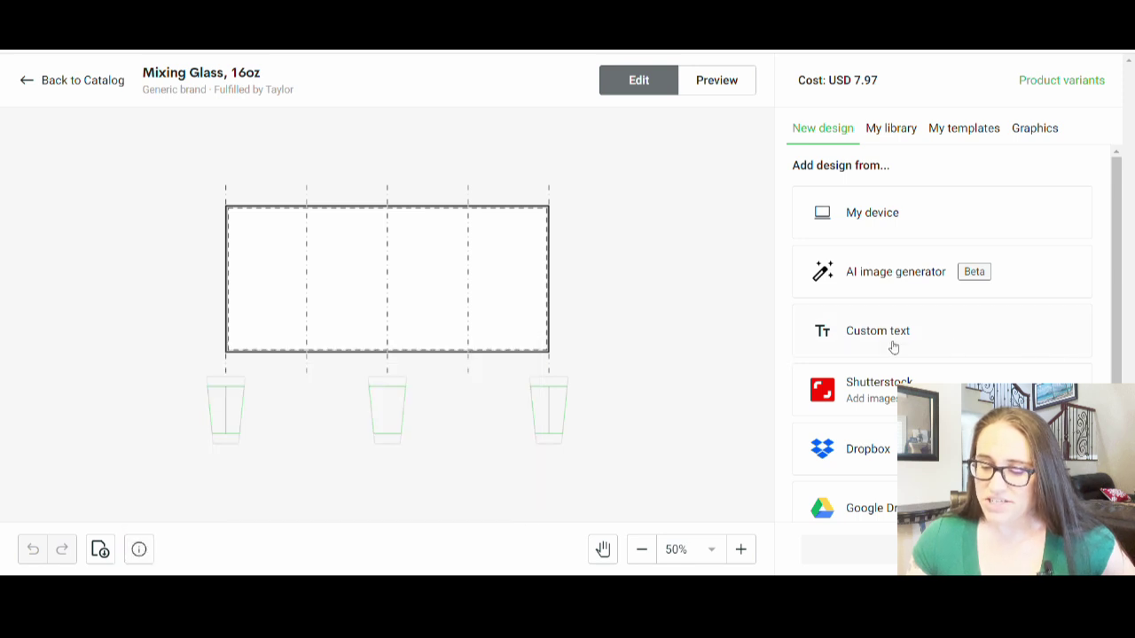
scroll(1016, 331, "down", 3)
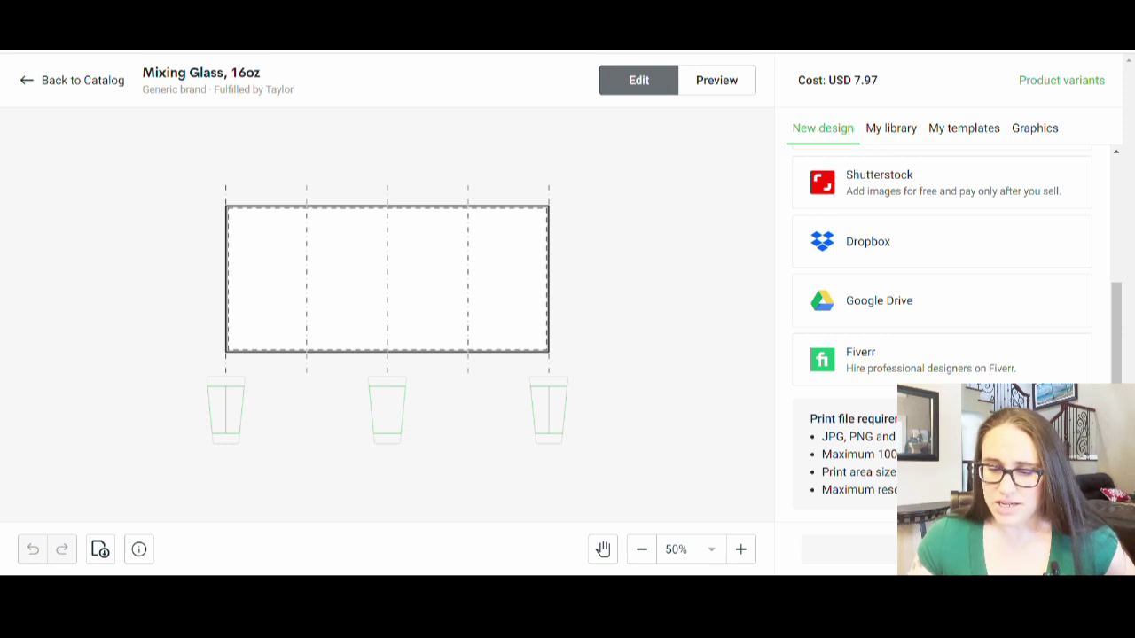
key("ctrl+Tab")
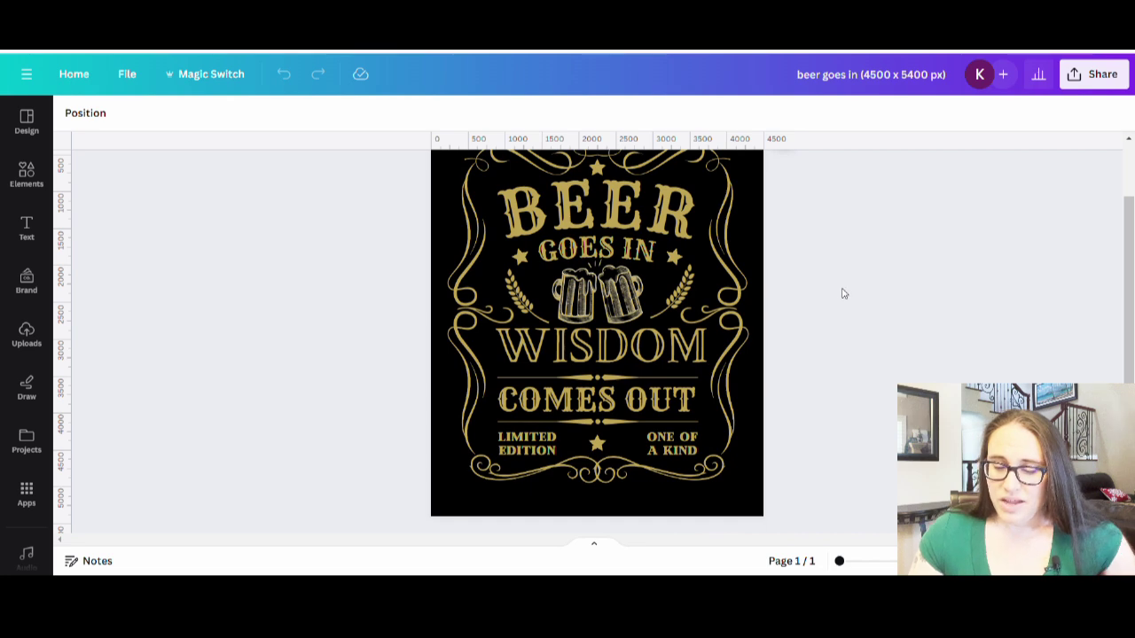
scroll(820, 306, "up", 1)
scroll(820, 305, "up", 1)
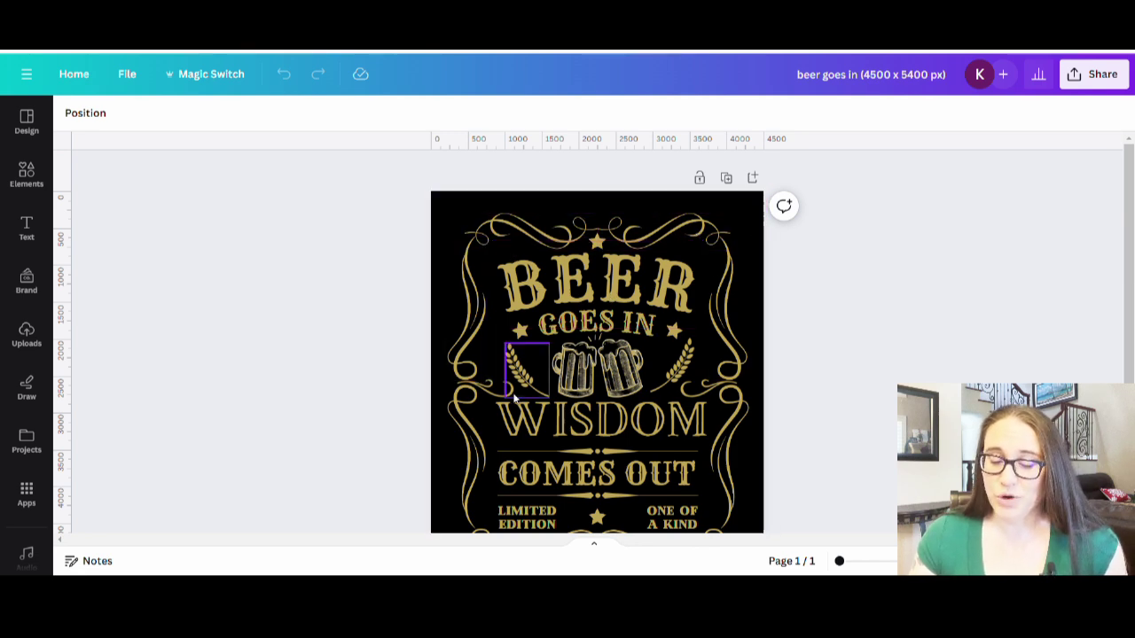
scroll(843, 379, "down", 2)
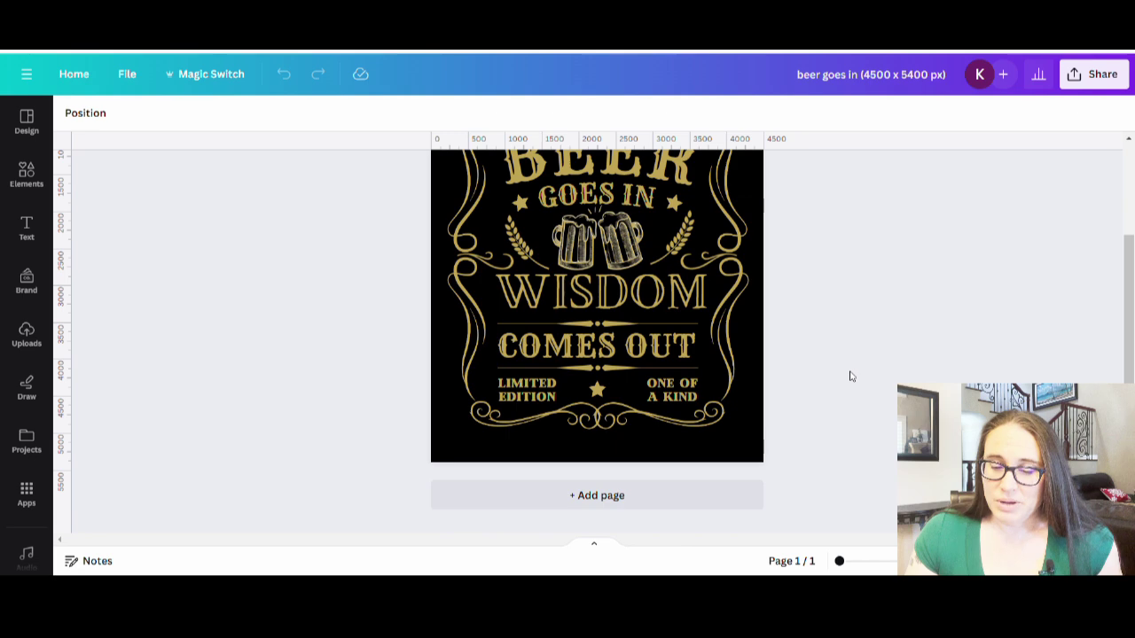
scroll(855, 386, "up", 1)
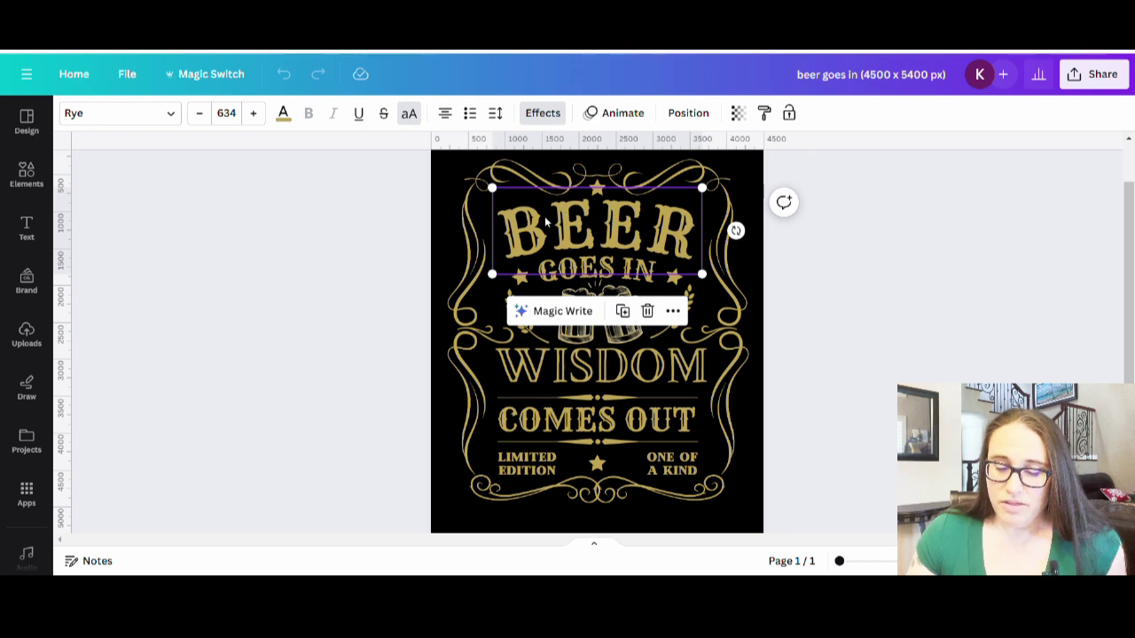
left_click(546, 366)
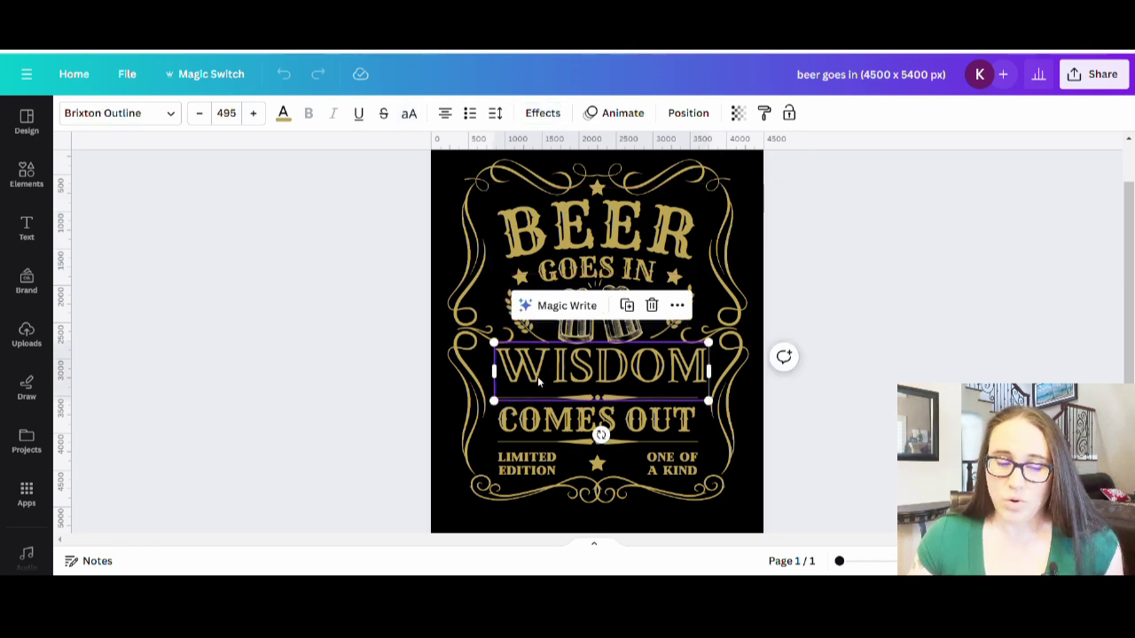
left_click(523, 460)
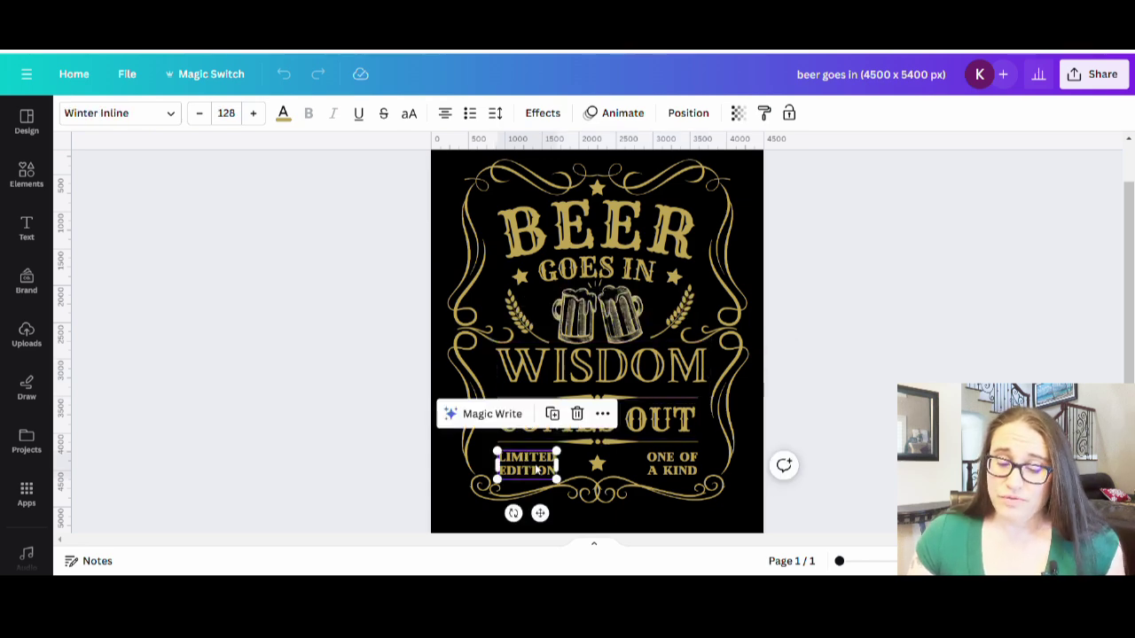
left_click(844, 386)
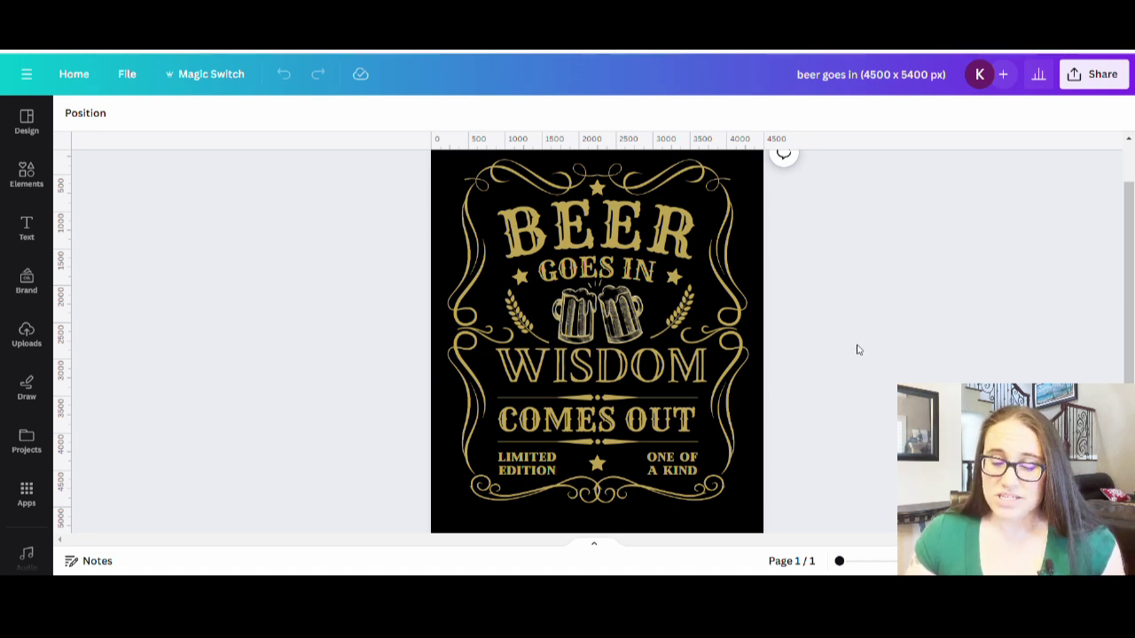
scroll(881, 340, "up", 2)
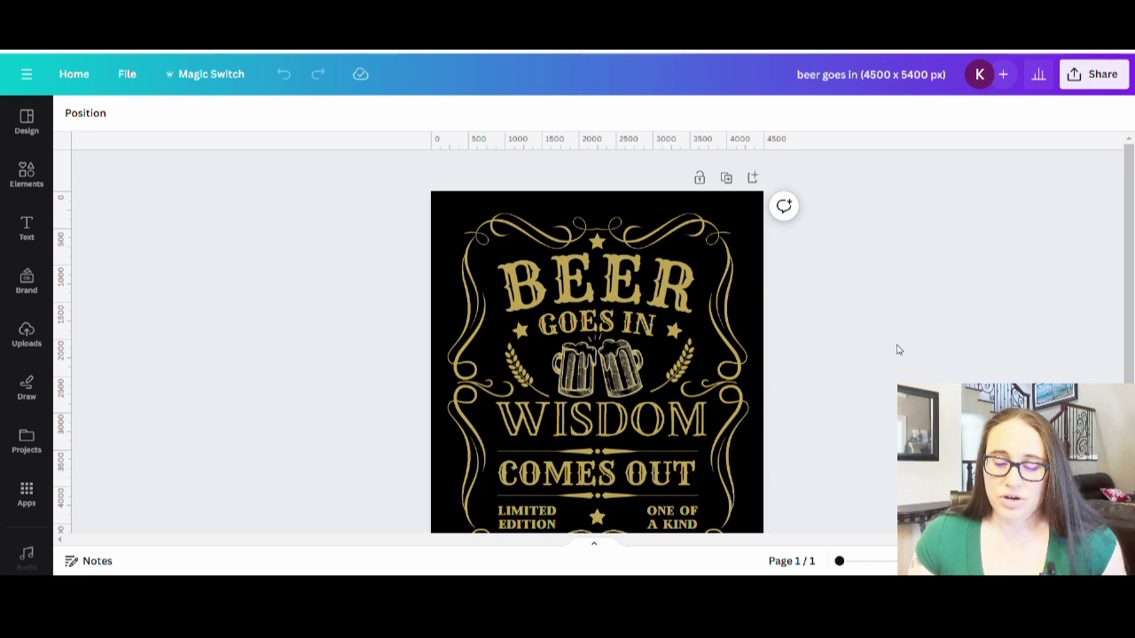
scroll(924, 287, "down", 2)
scroll(922, 289, "down", 1)
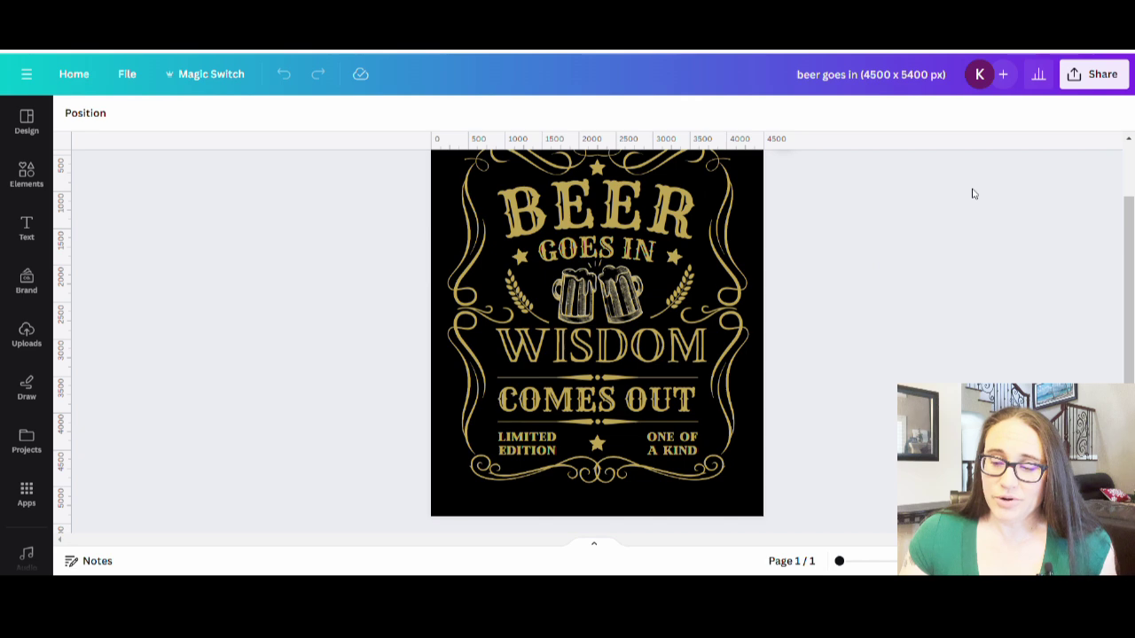
- Download the beer design from Canva as a PNG with a transparent background
left_click(1079, 78)
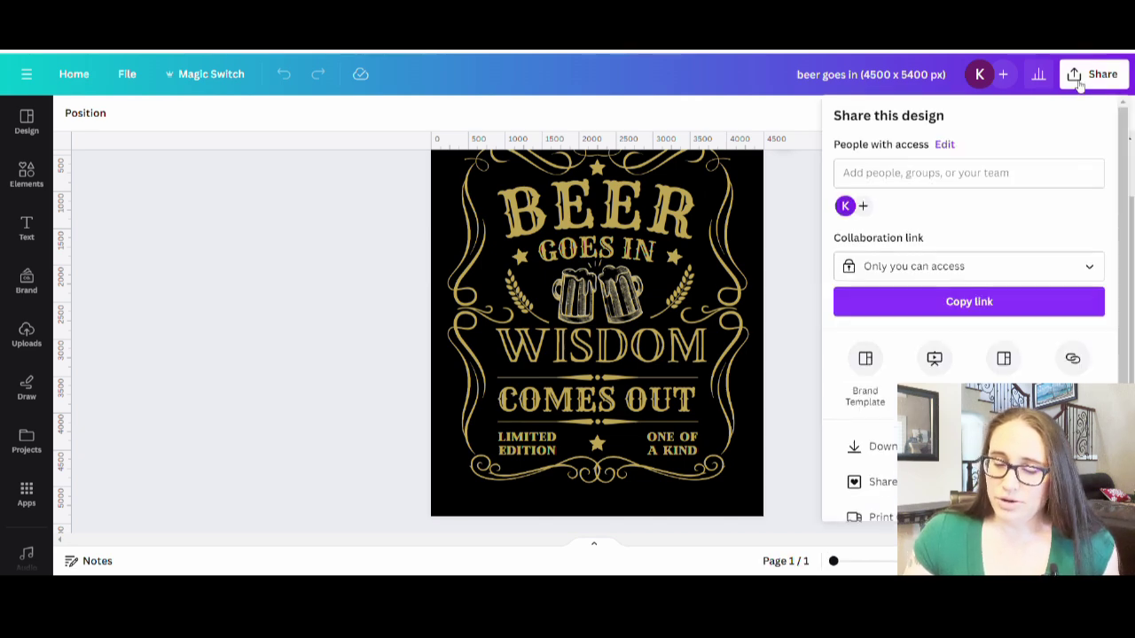
left_click(877, 446)
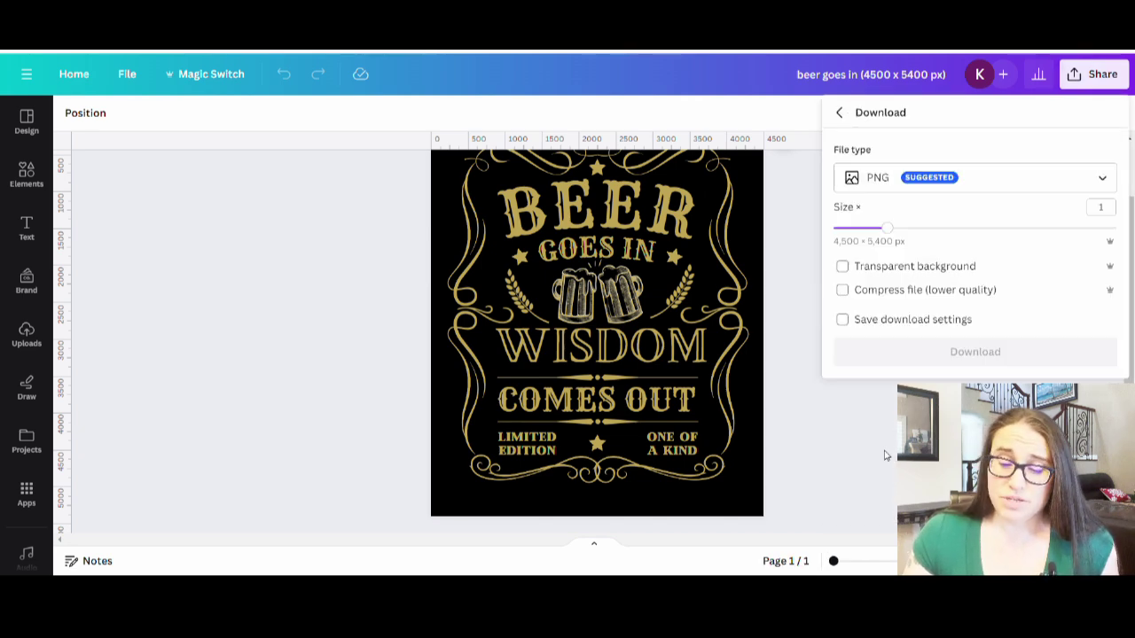
left_click(894, 274)
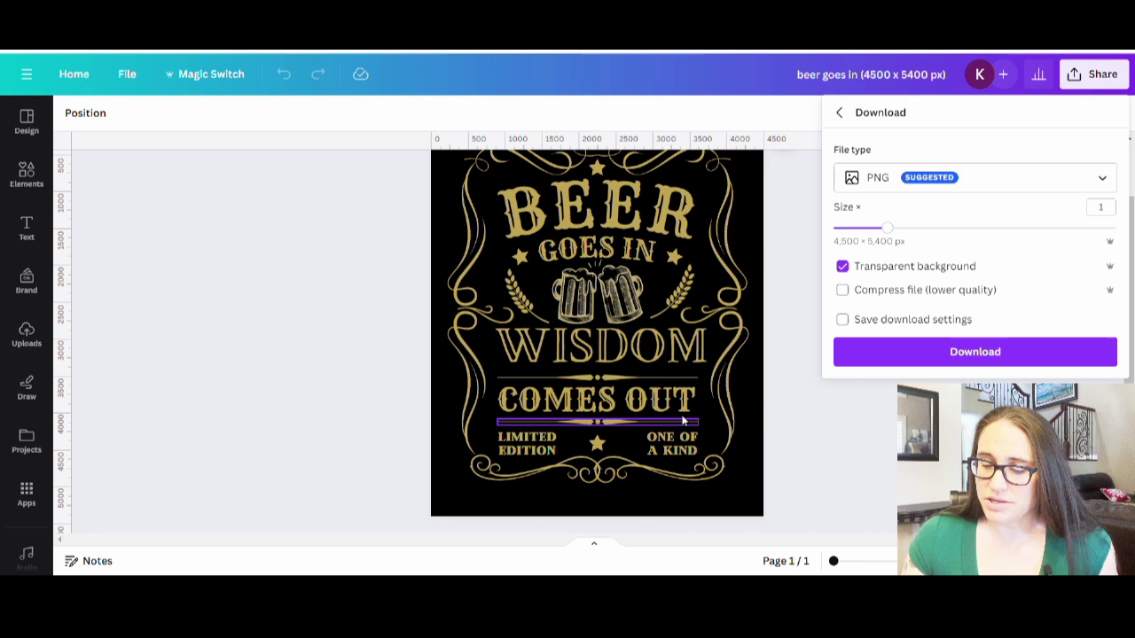
left_click(958, 353)
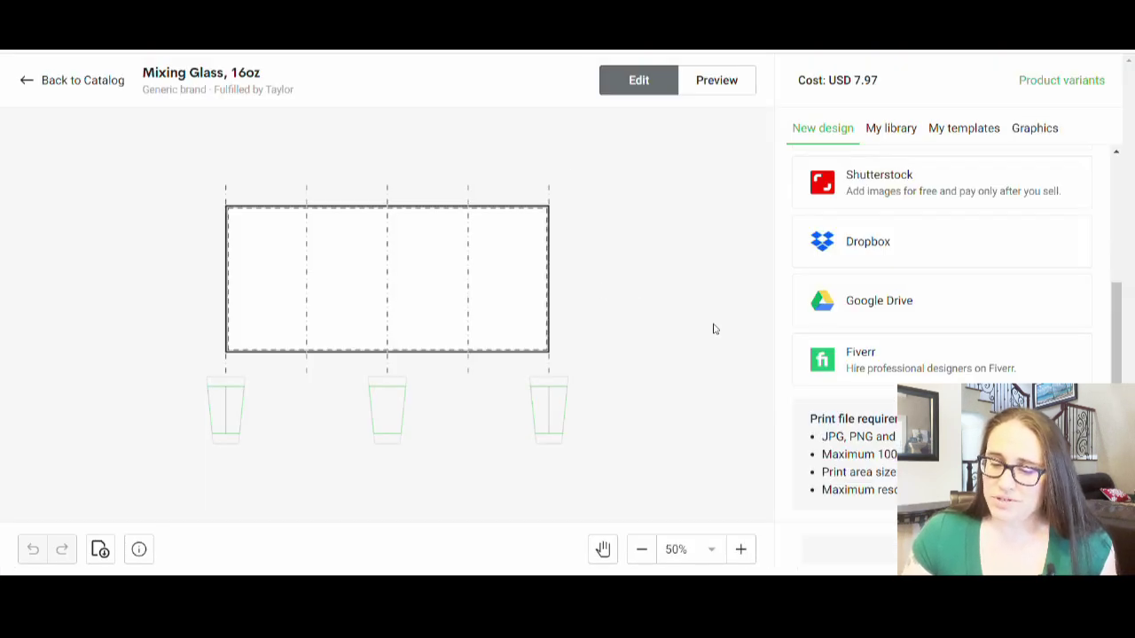
- Scroll the Mixing Glass editor to check 'beer goes in gold.png' centred at 3.44 wide
scroll(838, 342, "up", 2)
scroll(933, 267, "up", 1)
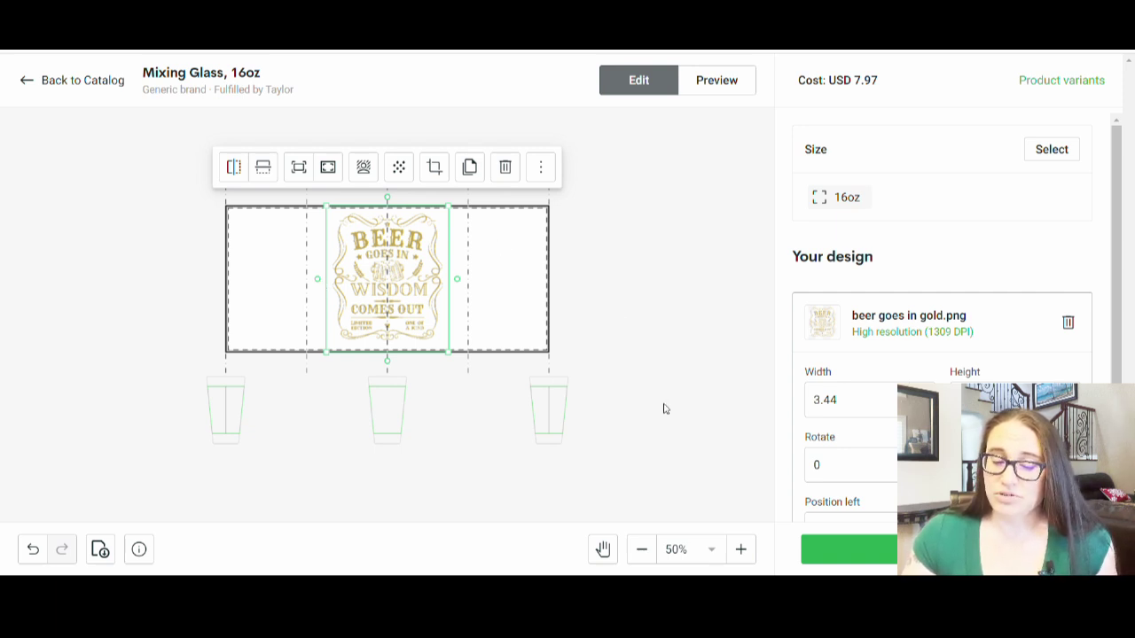
scroll(600, 367, "down", 3)
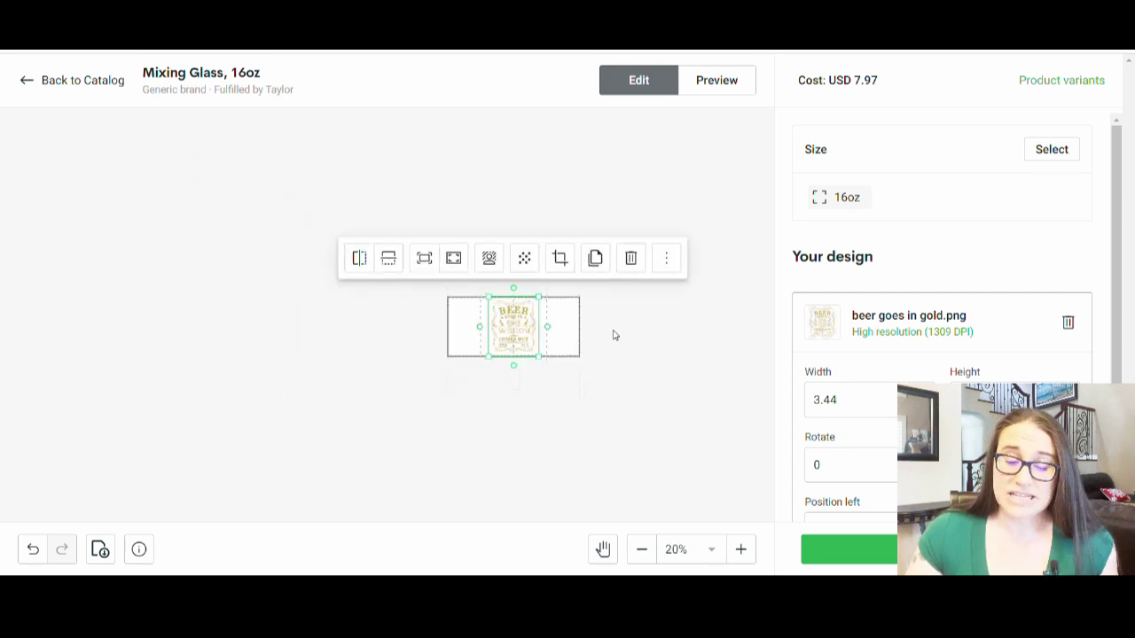
scroll(612, 335, "up", 3)
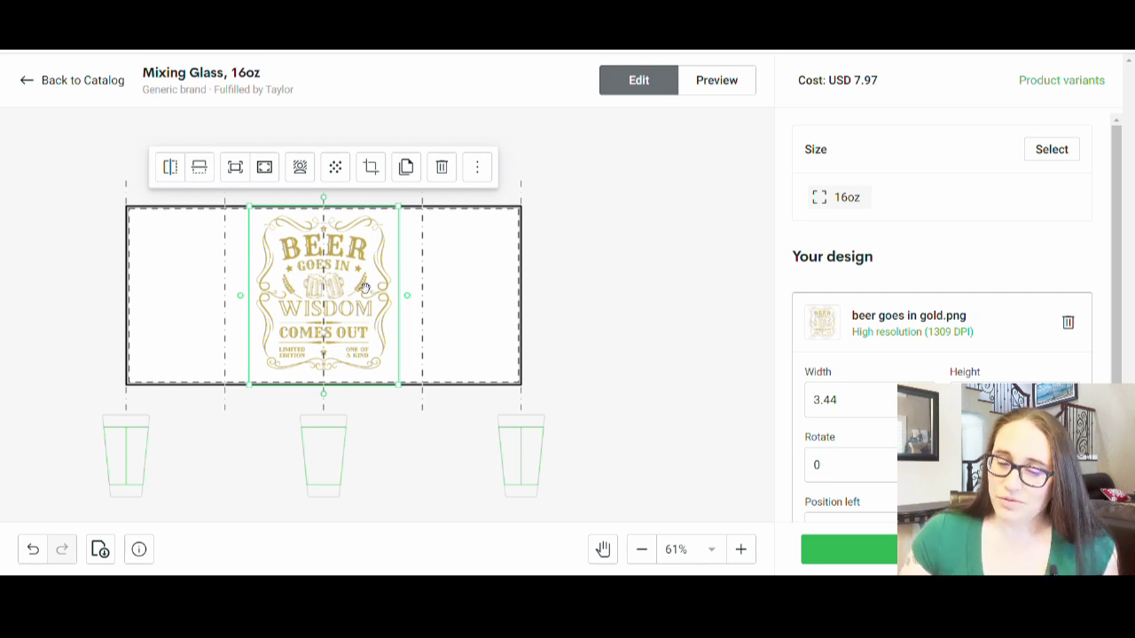
- Preview the glass mockups, viewing the Context 1 and Context 2 kitchen scenes
left_click(712, 83)
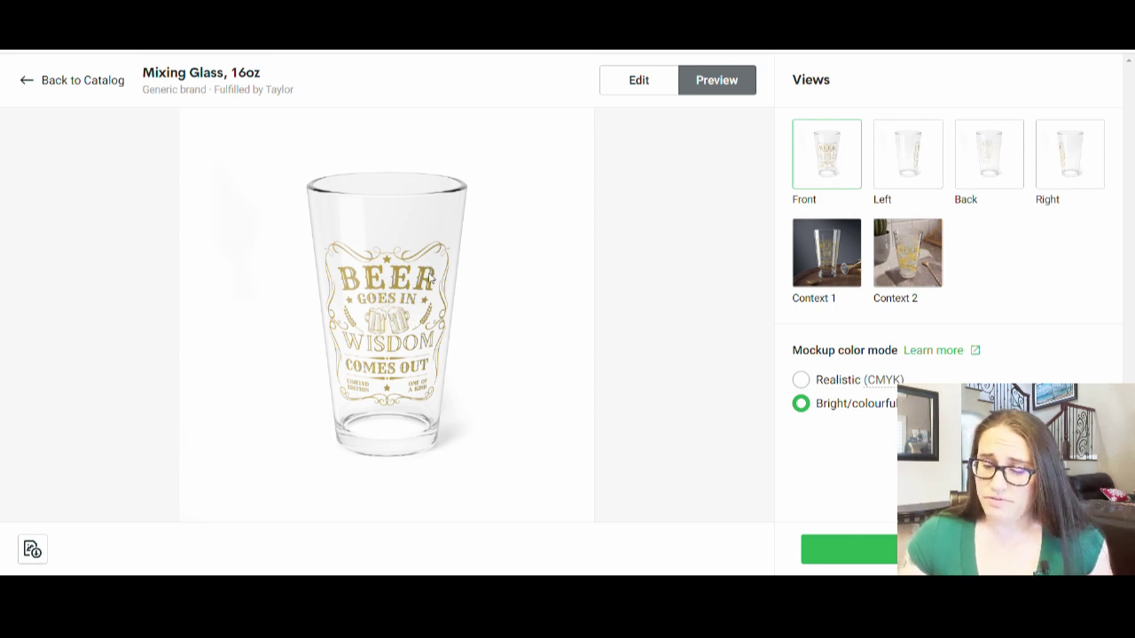
left_click(839, 265)
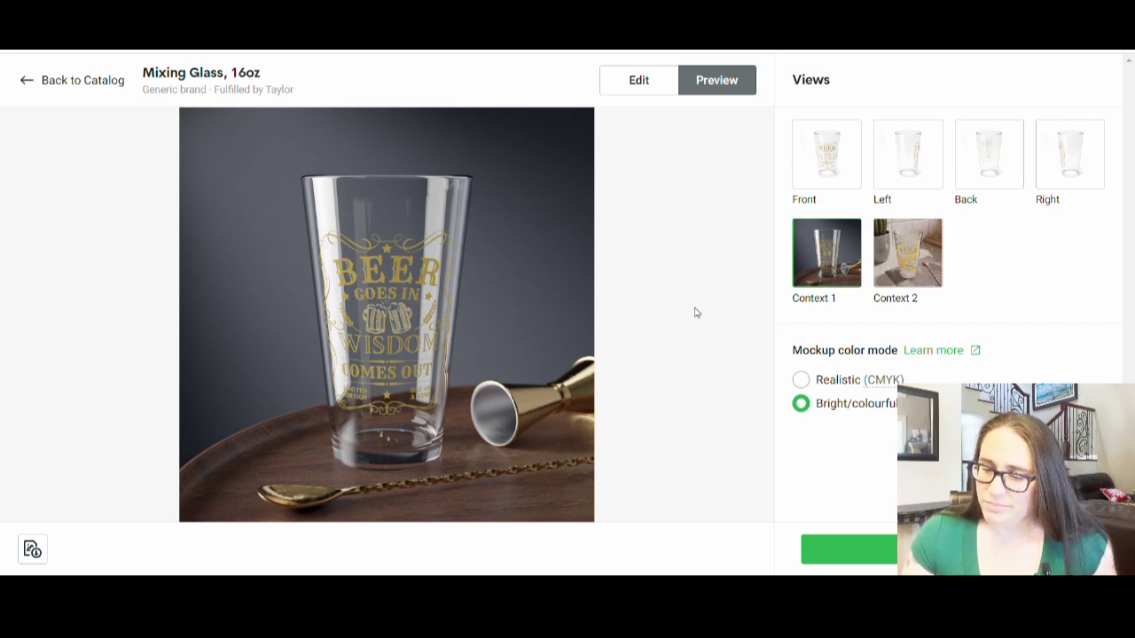
left_click(926, 255)
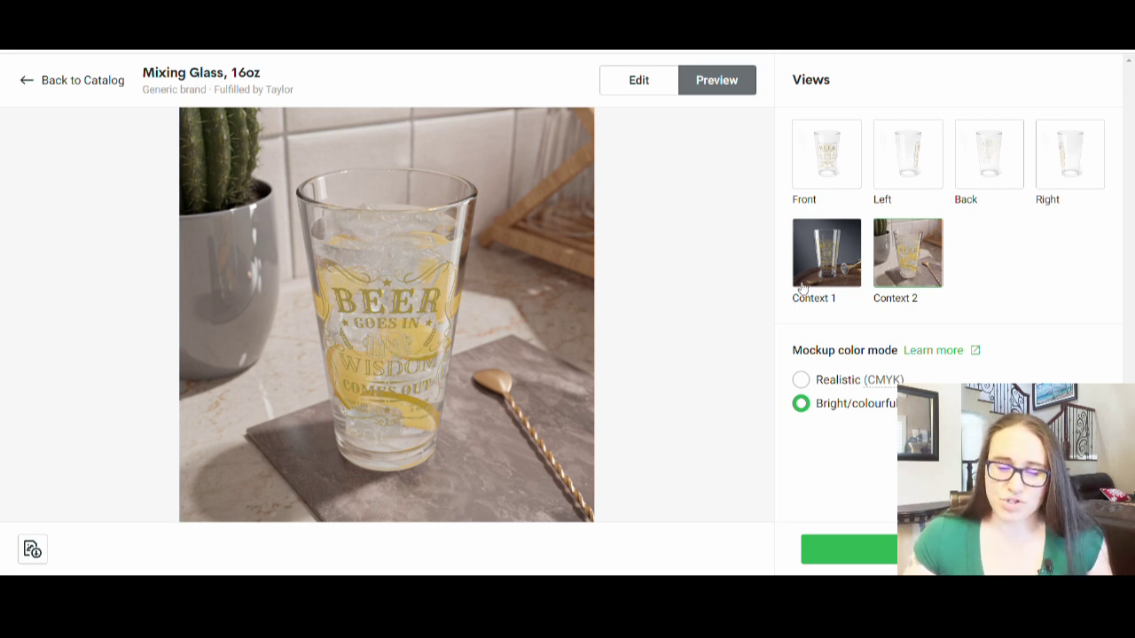
- Return the mockup preview to the plain Front view of the glass
left_click(833, 172)
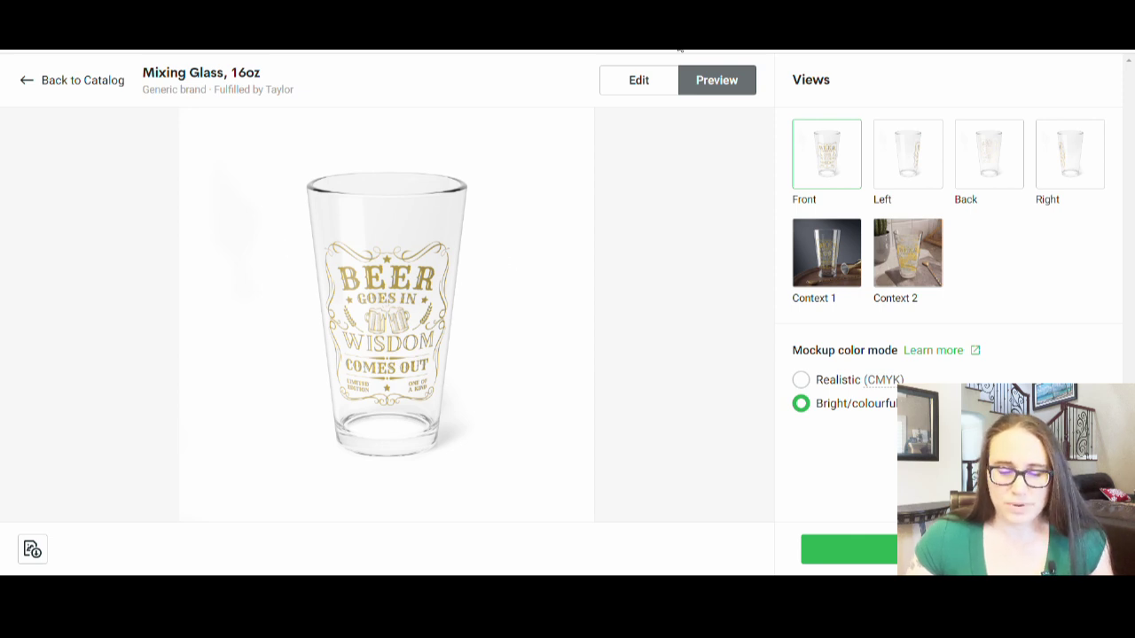
key("ctrl+Tab")
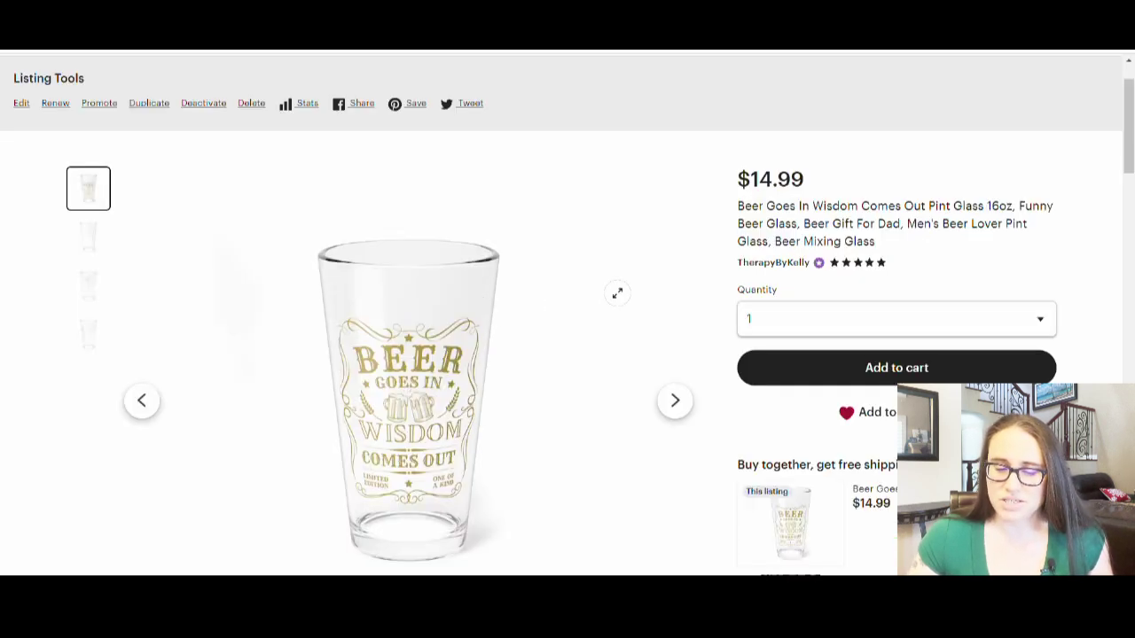